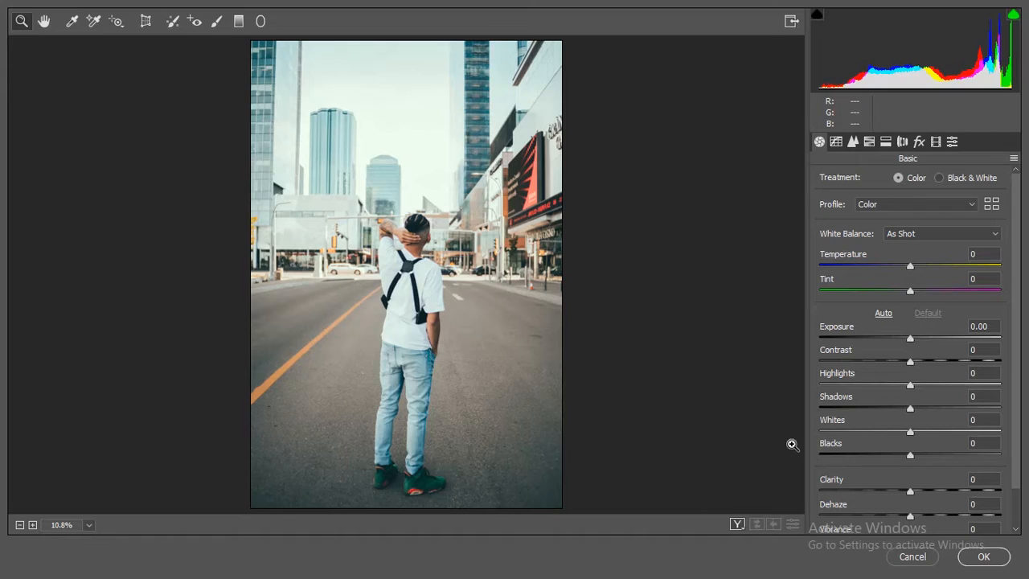
- Set the photo's contrast to +20, highlights to -70, shadows to +40, whites to -13 and blacks to -11
click(984, 350)
text(20)
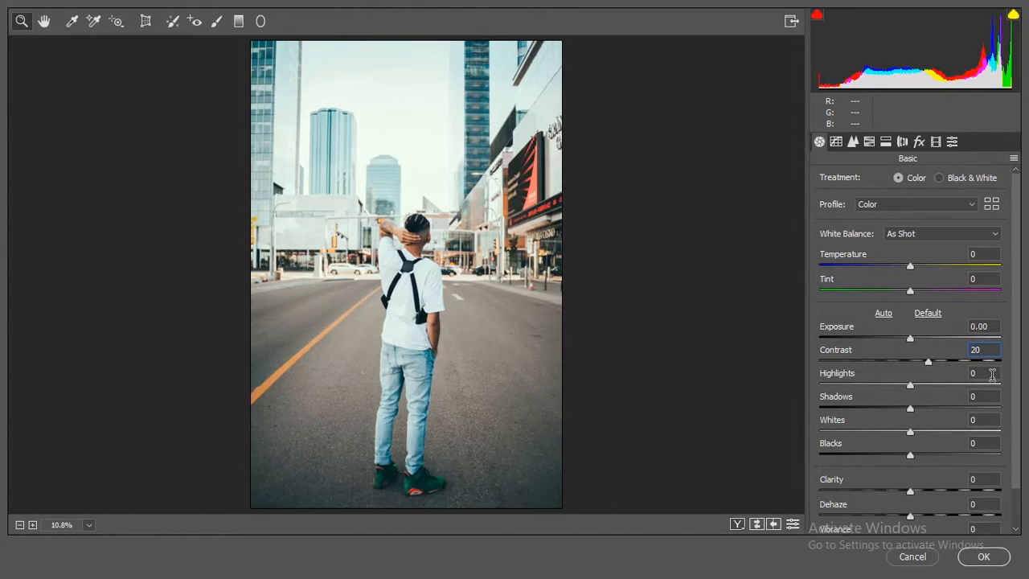
key(Tab)
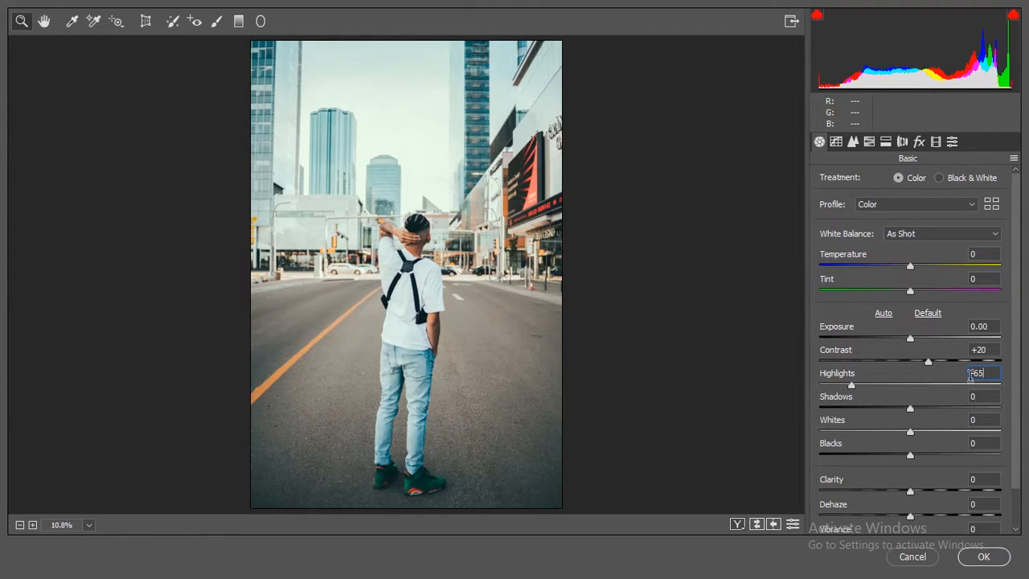
key(Tab)
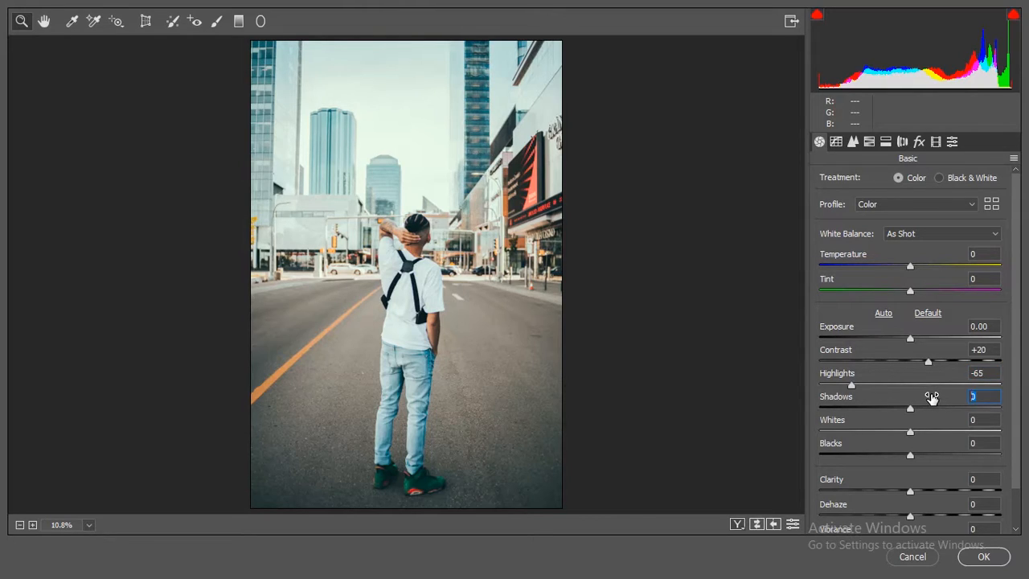
text(40)
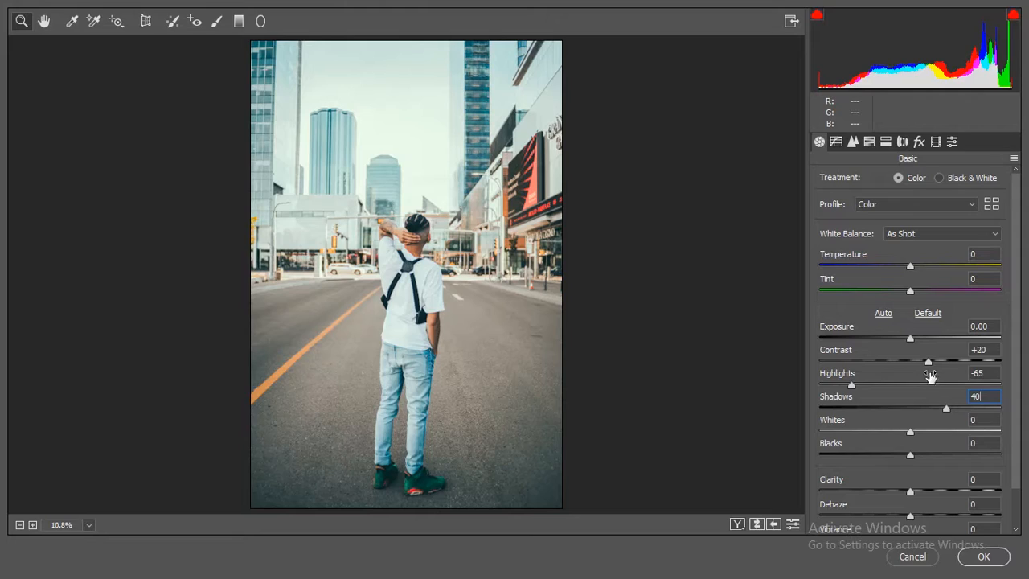
click(977, 371)
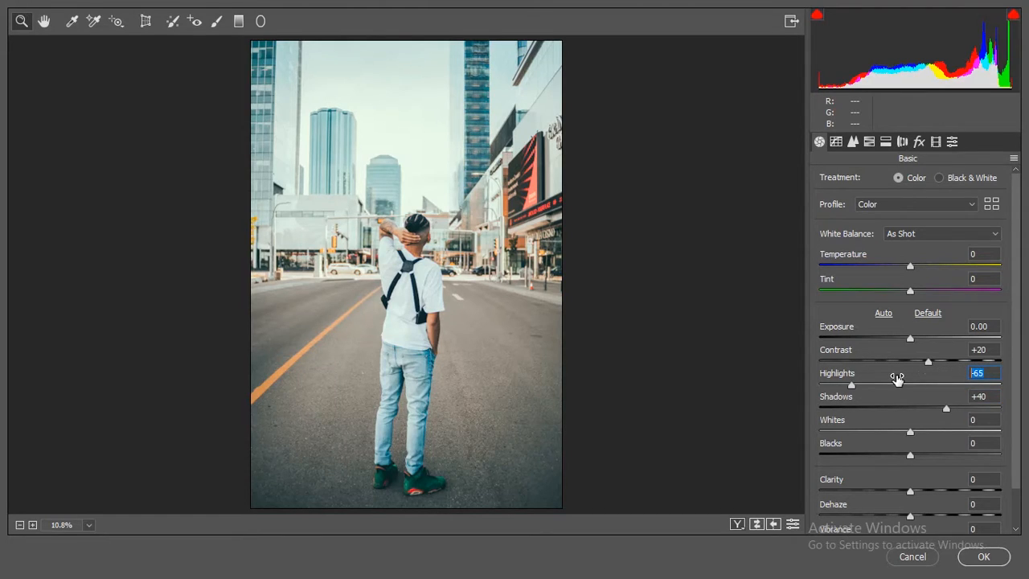
key(BackSpace)
text(-70)
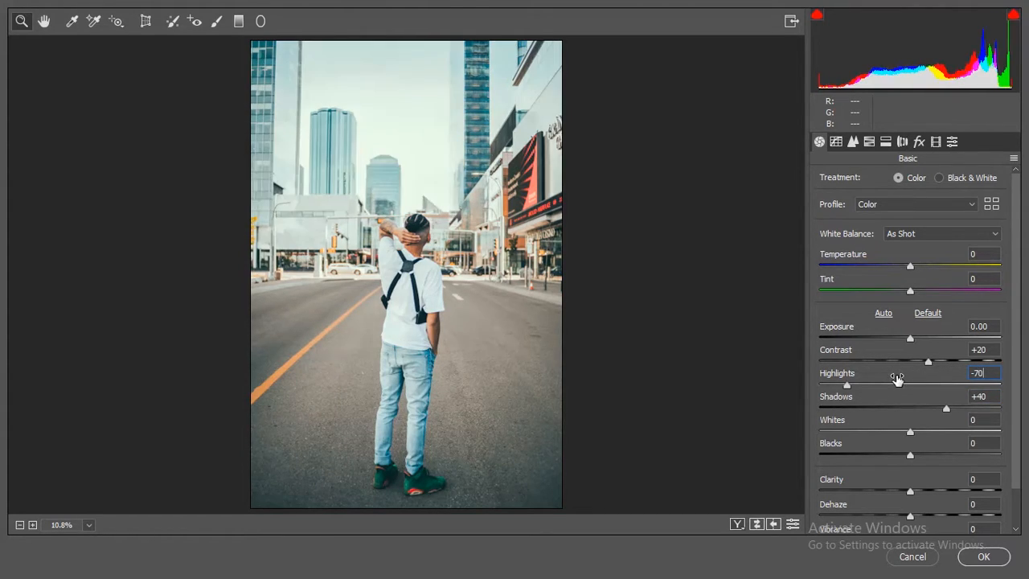
click(969, 419)
drag(921, 422, 914, 444)
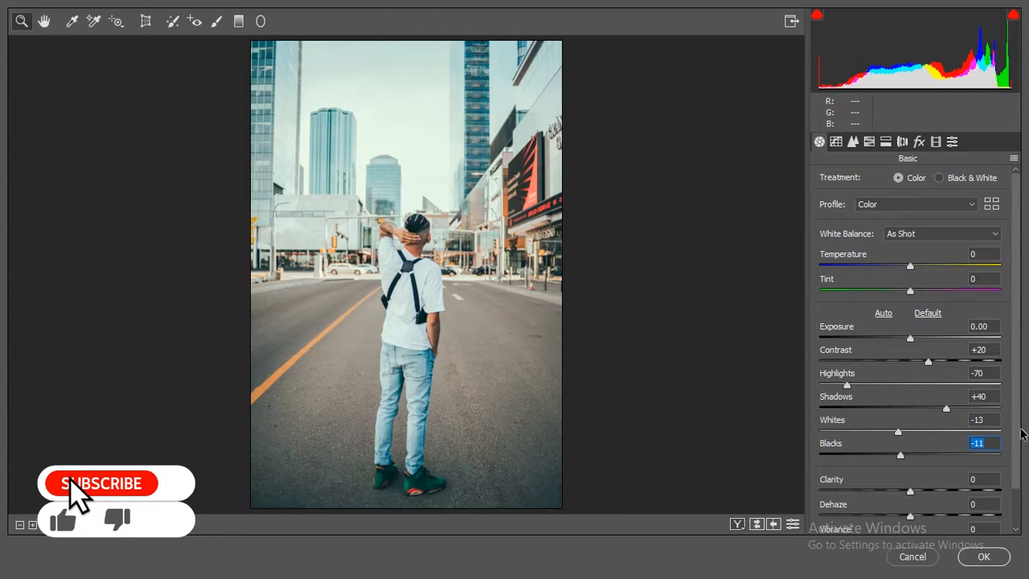
- Set the photo's clarity to +49 and dehaze to +11
scroll(1019, 450, down, 3)
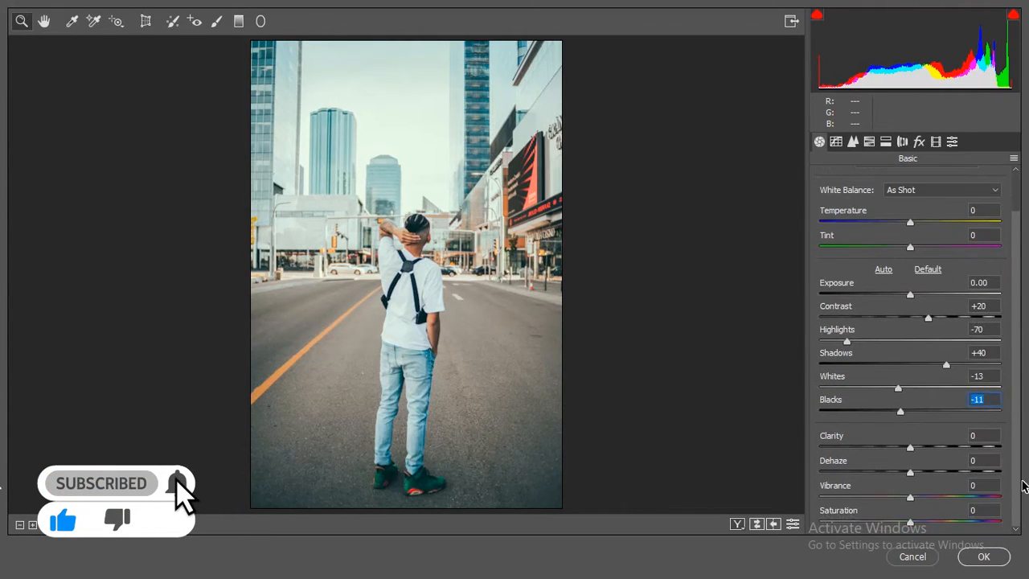
drag(909, 446, 969, 441)
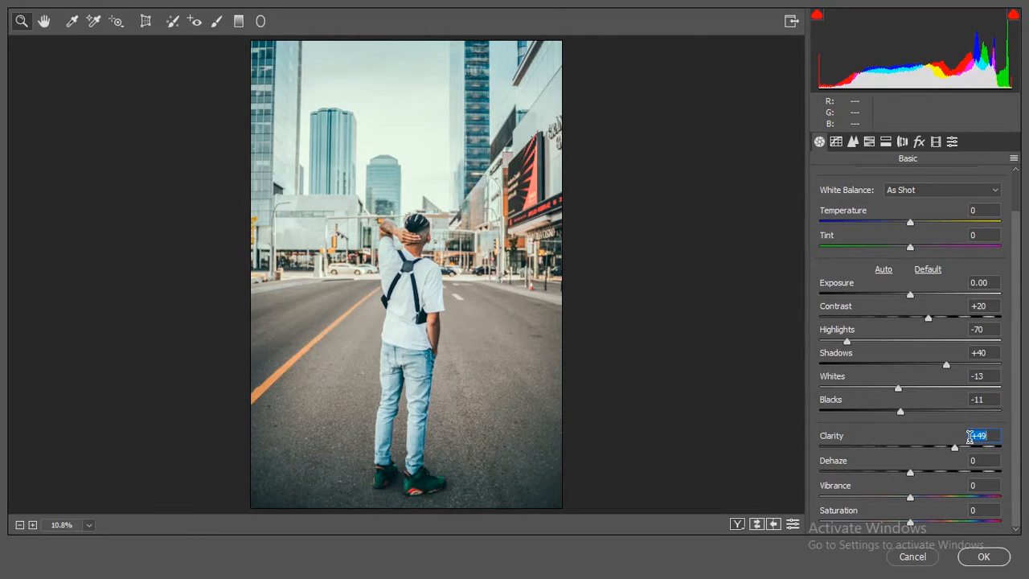
drag(914, 468, 923, 463)
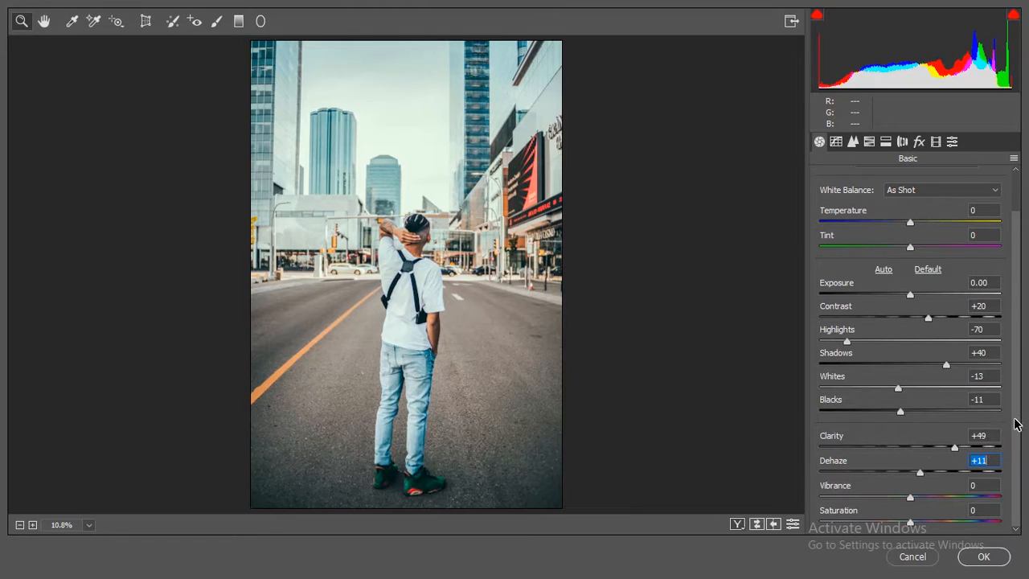
- Lower vibrance and saturation to -11 each, and set the white balance temperature to +10 and tint to +9
drag(916, 487, 910, 510)
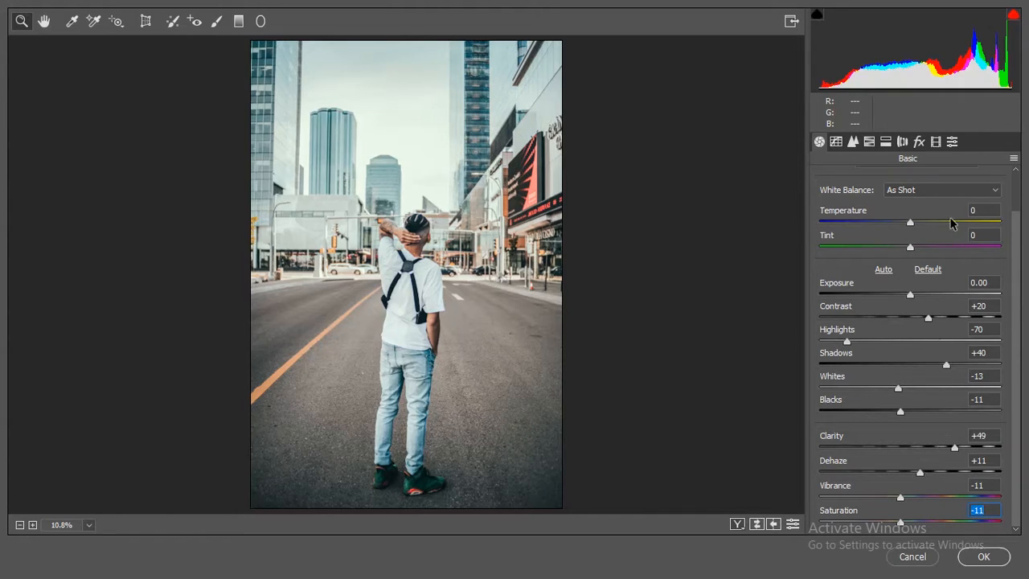
drag(923, 209, 929, 211)
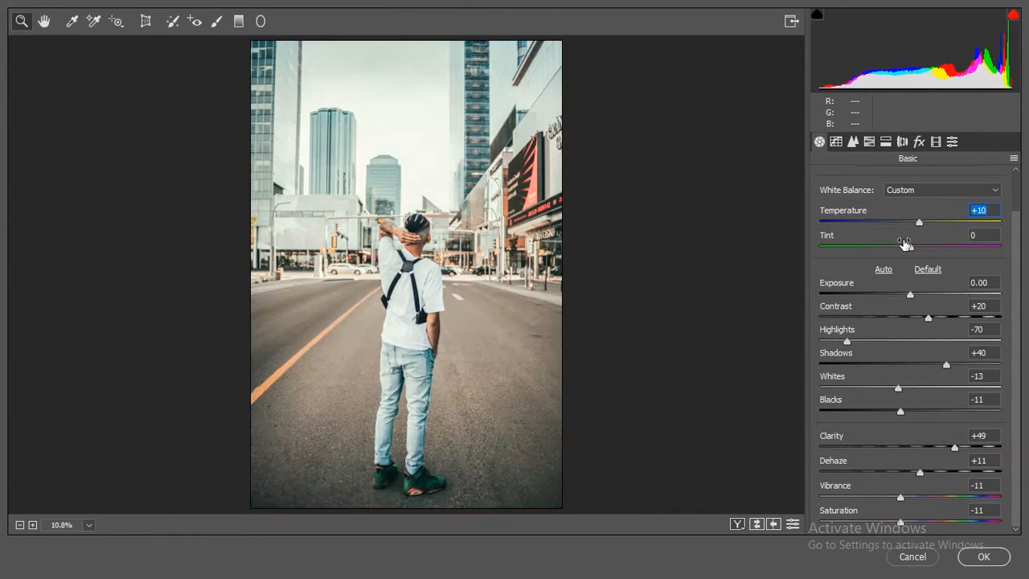
drag(908, 244, 897, 242)
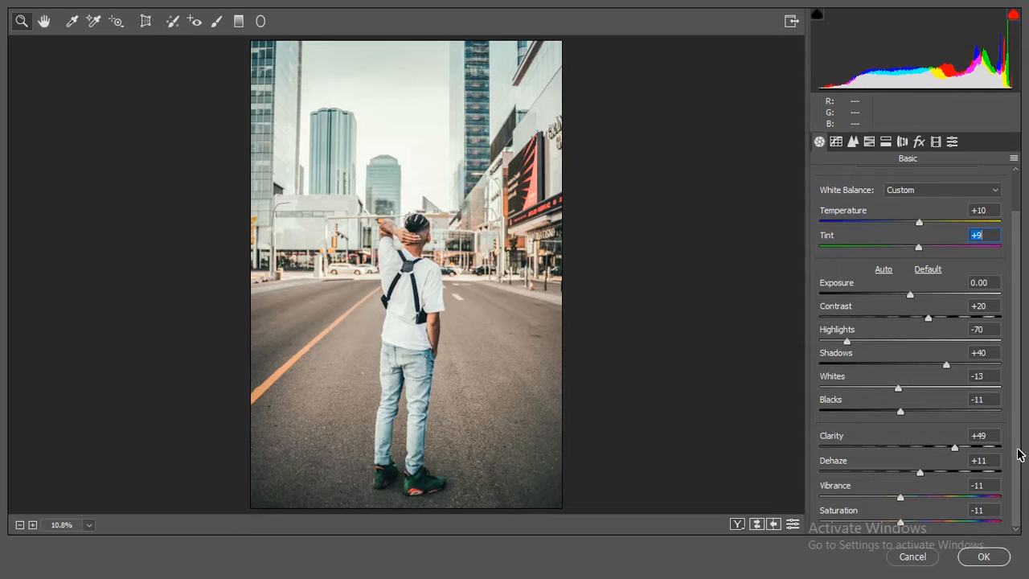
- Shape the RGB point tone curve with input/output points at 43/34, 63/61 and 127/129, and lift its black endpoint
click(837, 143)
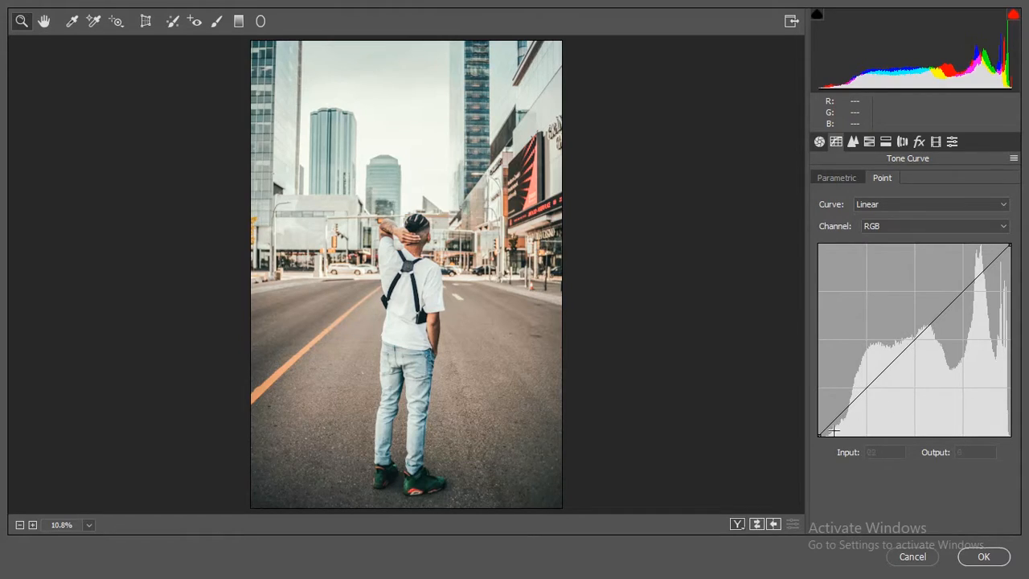
drag(839, 413, 846, 417)
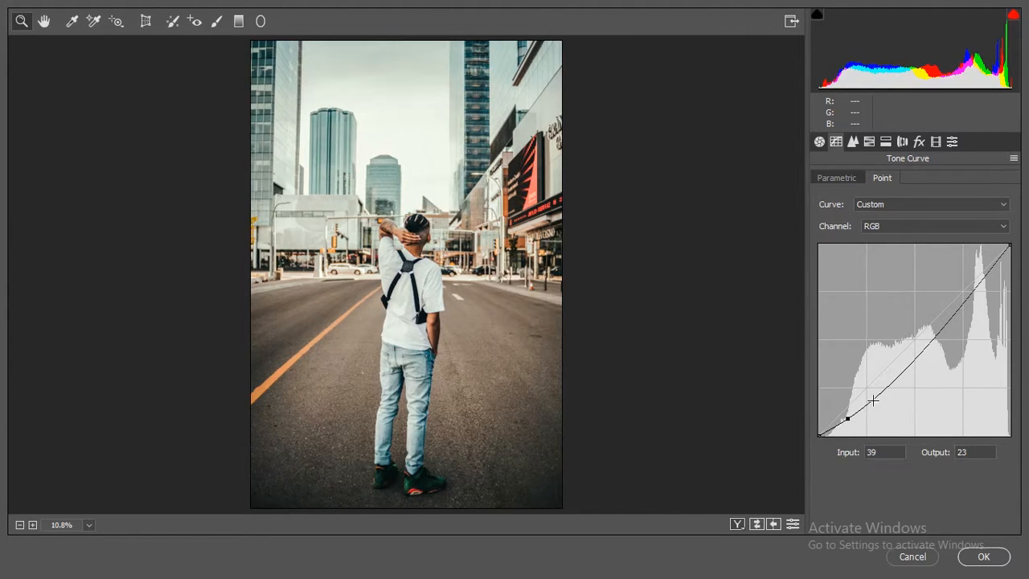
drag(872, 399, 865, 387)
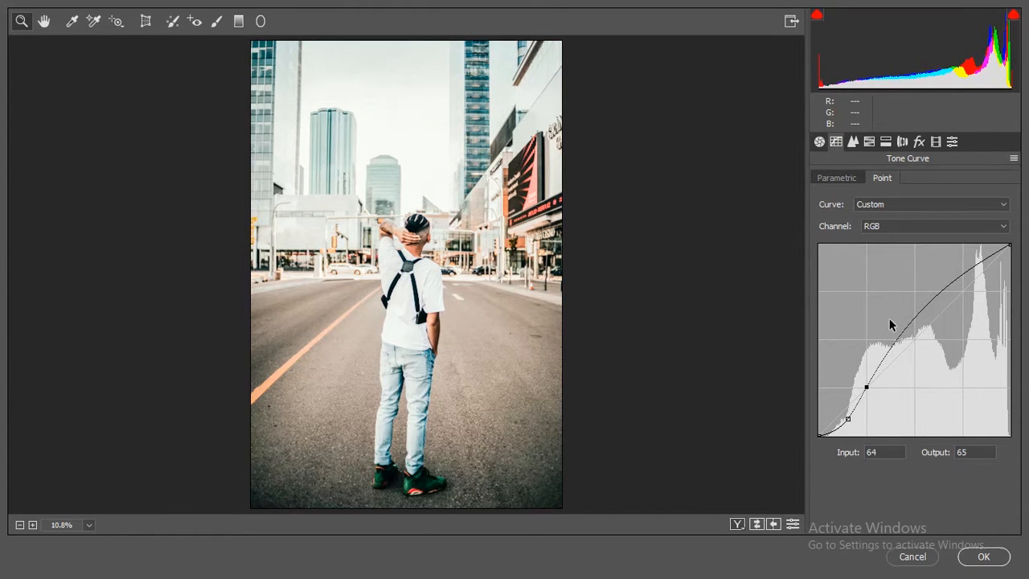
drag(911, 323, 912, 341)
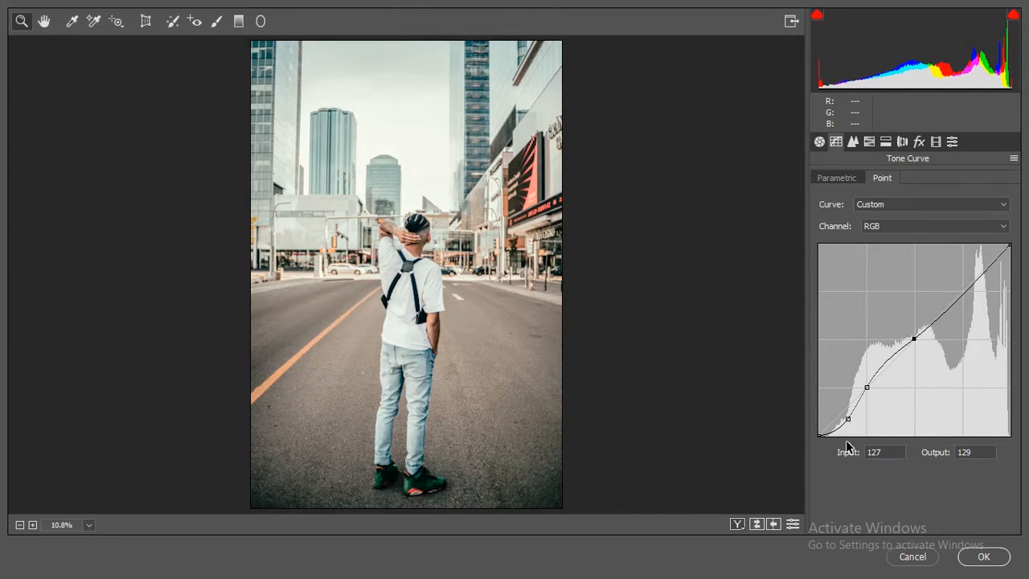
drag(818, 432, 850, 409)
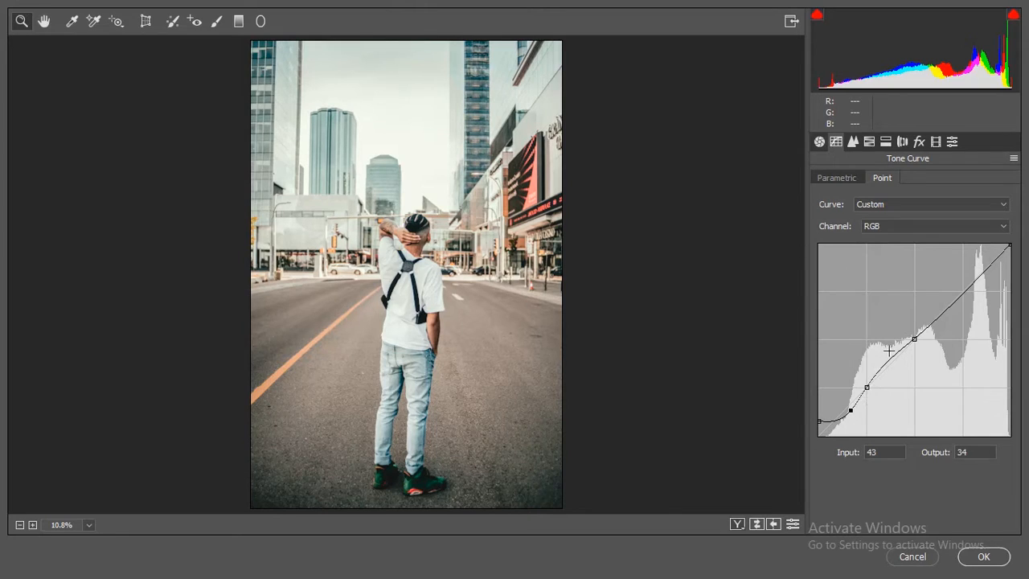
click(866, 388)
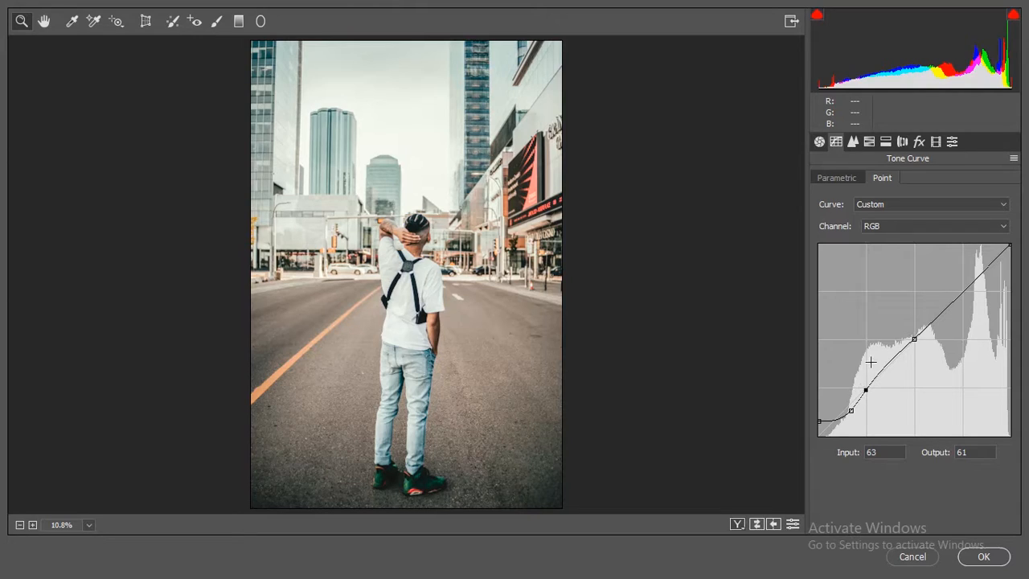
- Set the sharpening amount to 9, and the noise reduction to luminance 21 and color 22
click(853, 141)
click(980, 191)
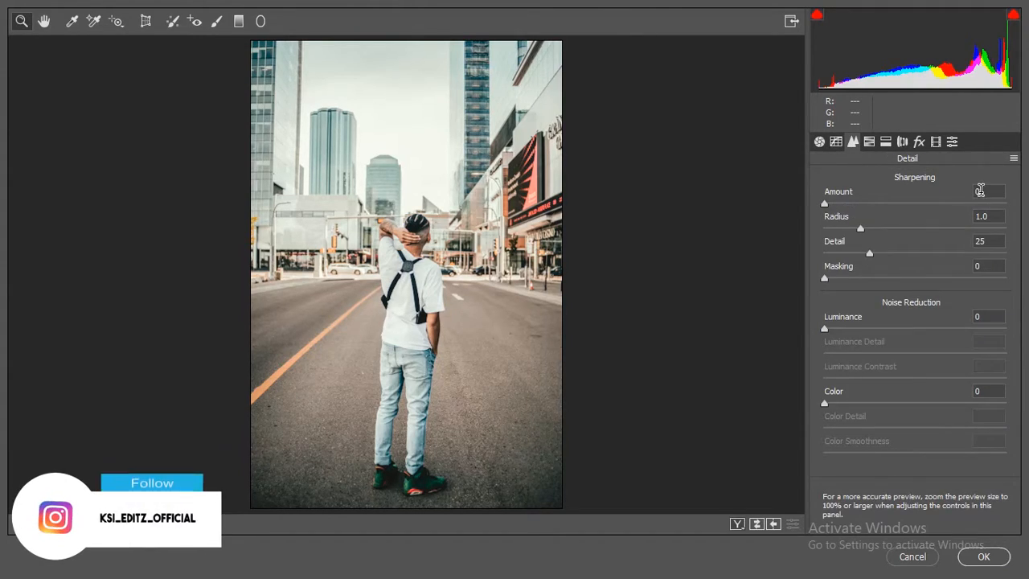
text(9)
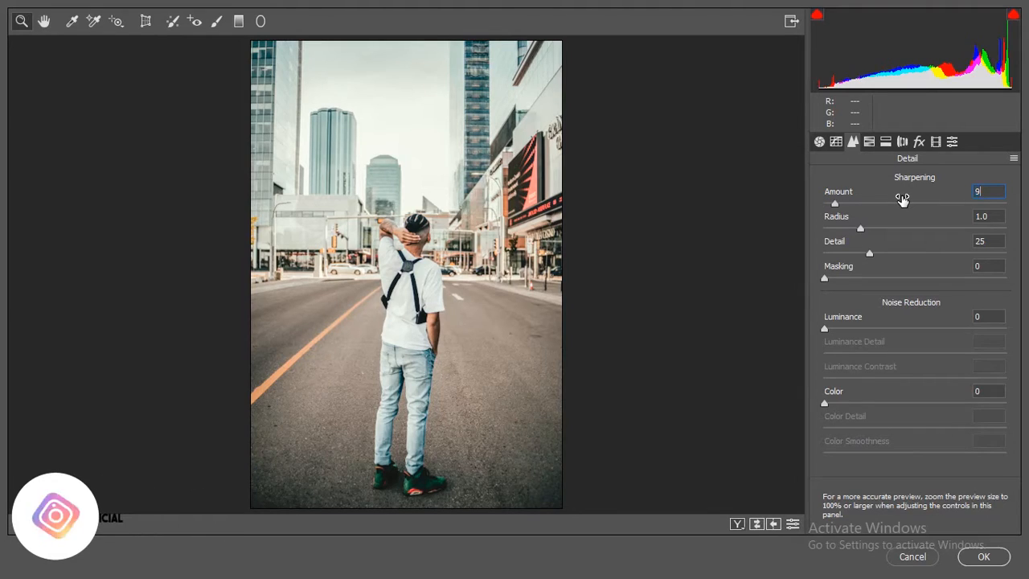
drag(848, 321, 873, 323)
drag(850, 369, 878, 388)
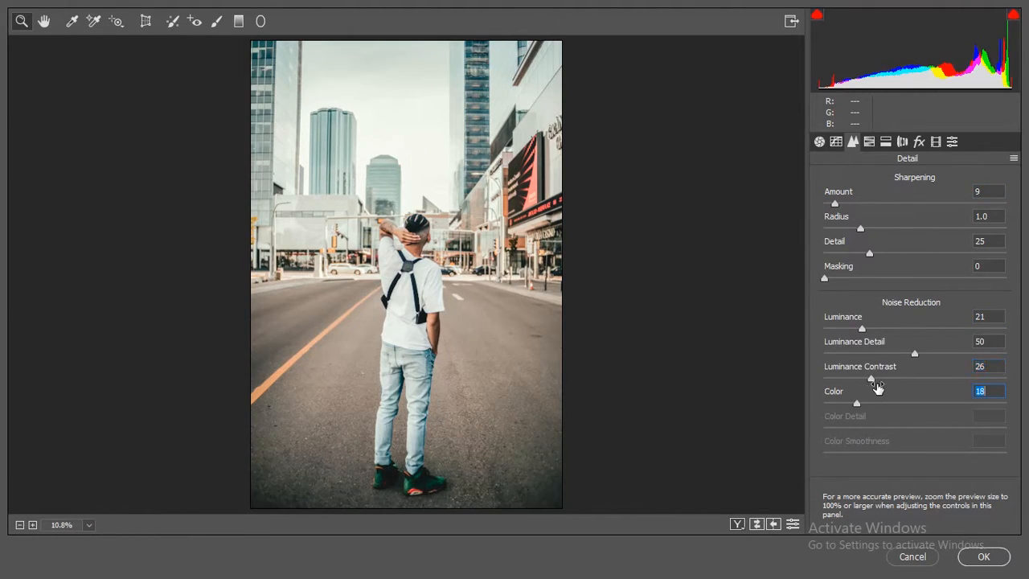
- Set the hue of the oranges to -7 in the HSL adjustments
click(869, 141)
click(825, 179)
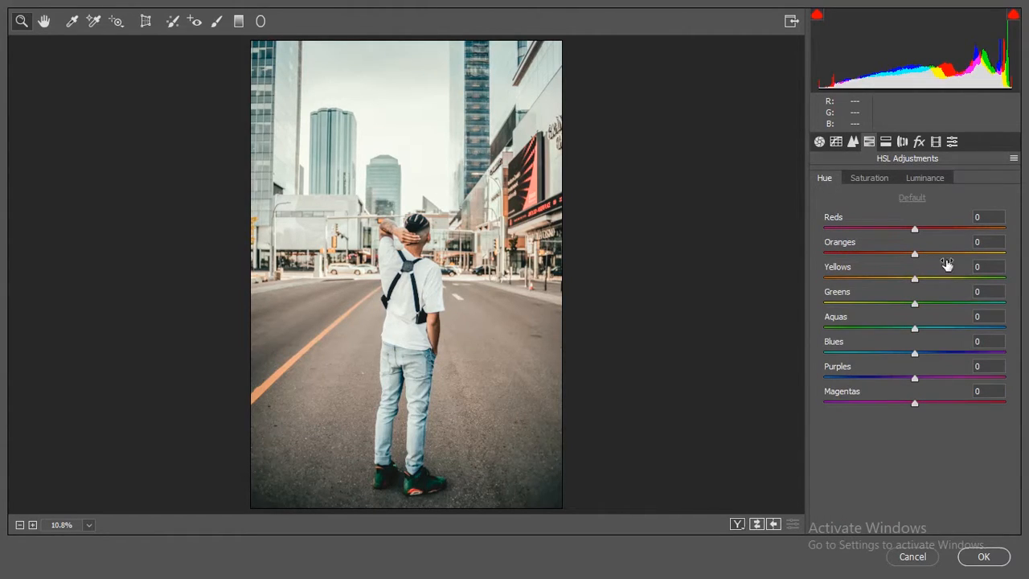
click(987, 241)
text(-7)
- Set the HSL saturation of the reds to -11 and of the oranges to 12
click(868, 179)
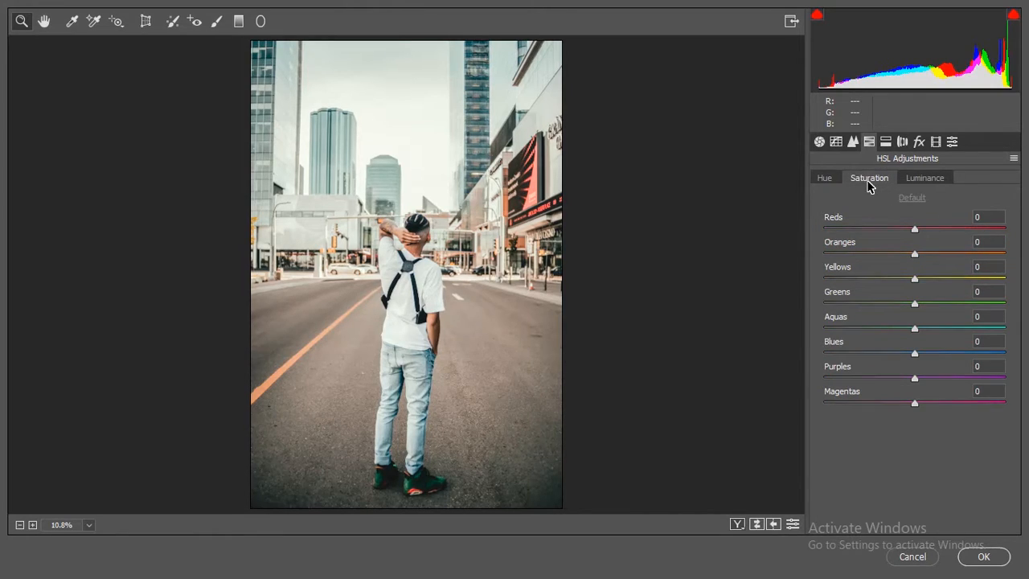
click(990, 217)
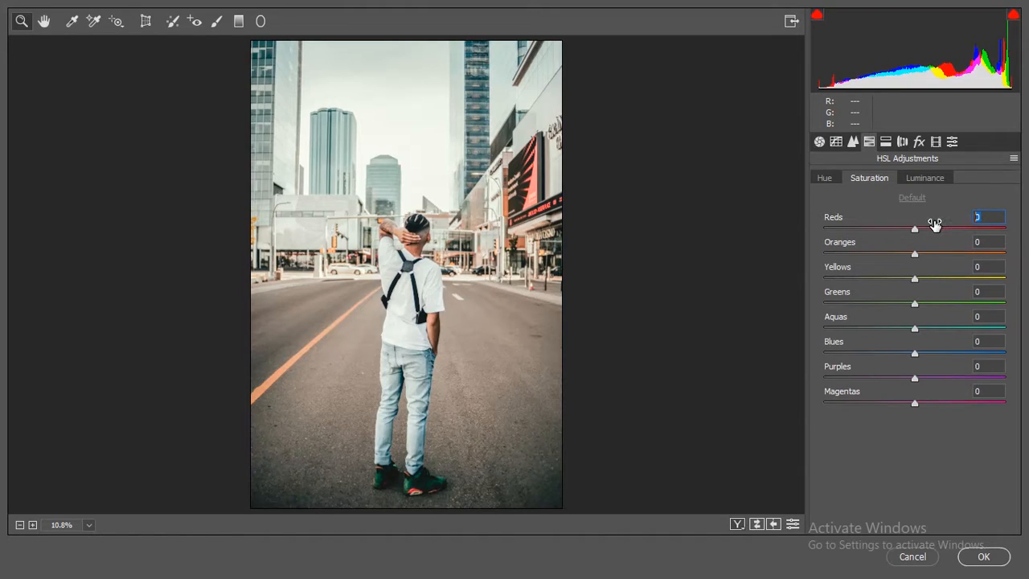
text(-11)
click(990, 241)
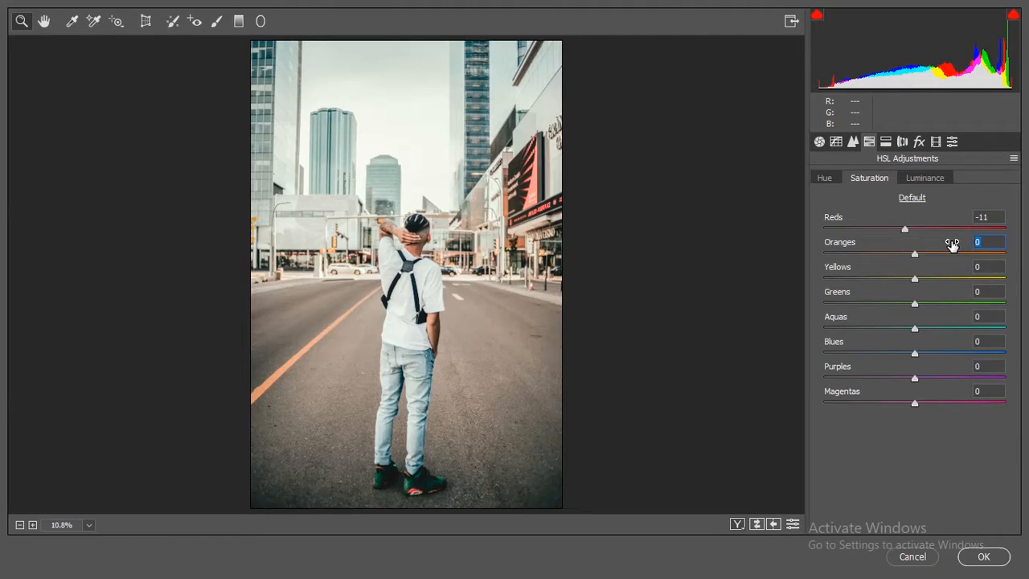
text(12)
- Set the HSL luminance of the reds to -6 and of the oranges to 40
click(924, 177)
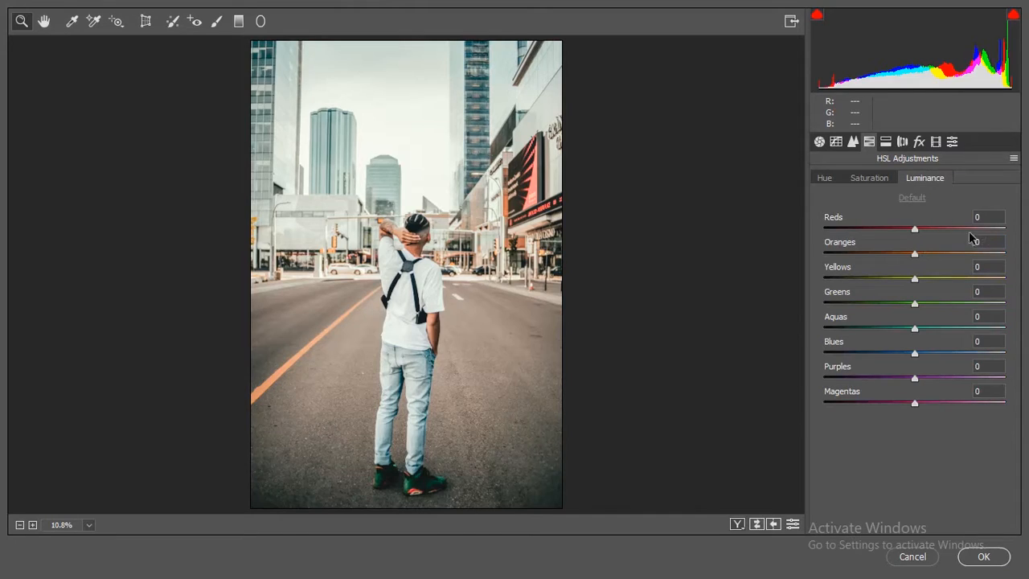
click(983, 215)
text(-6)
key(Tab)
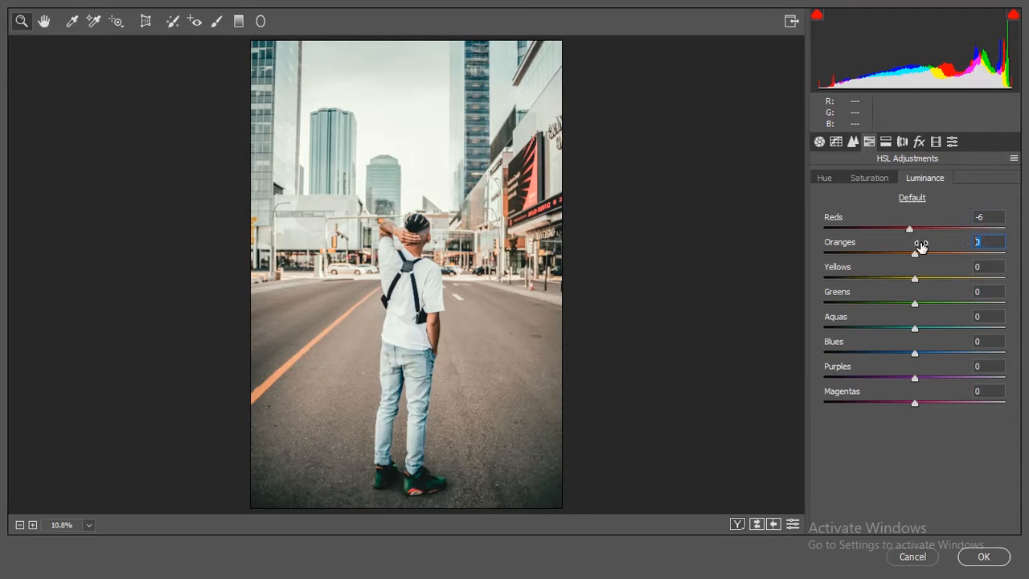
text(40)
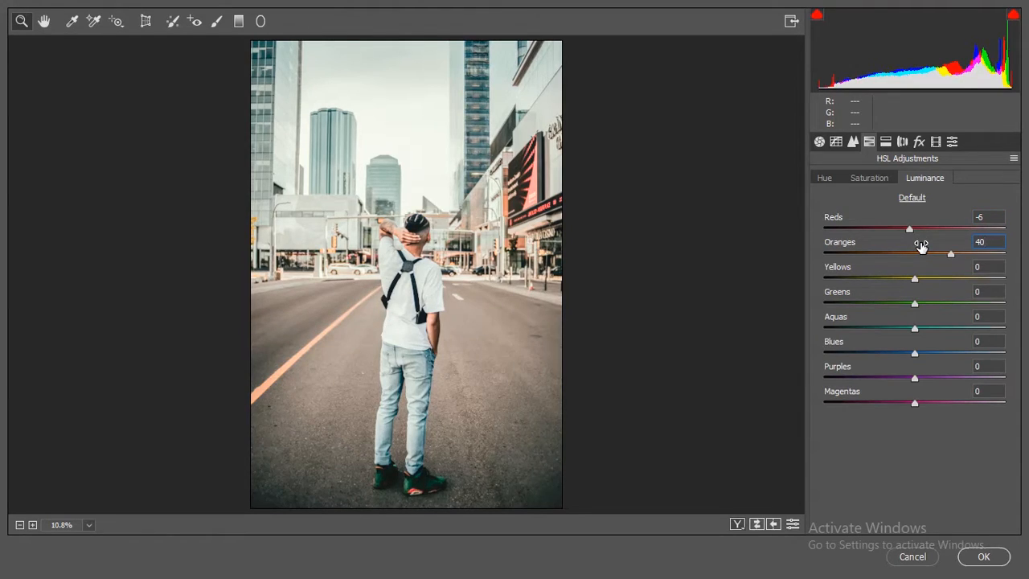
- Split-tone the shadows with hue 40 and saturation 19, and adjust the toning balance
click(886, 143)
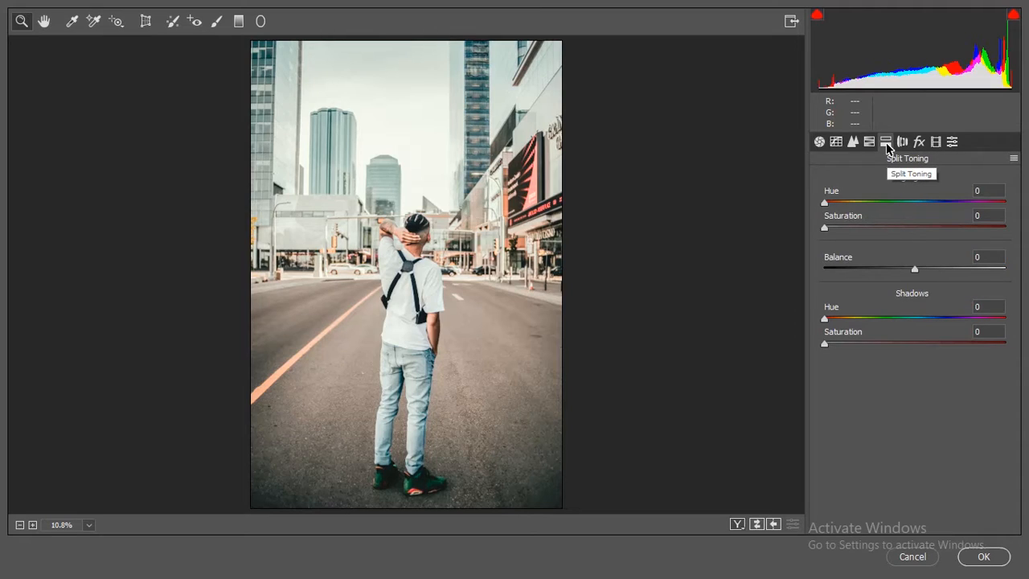
click(988, 306)
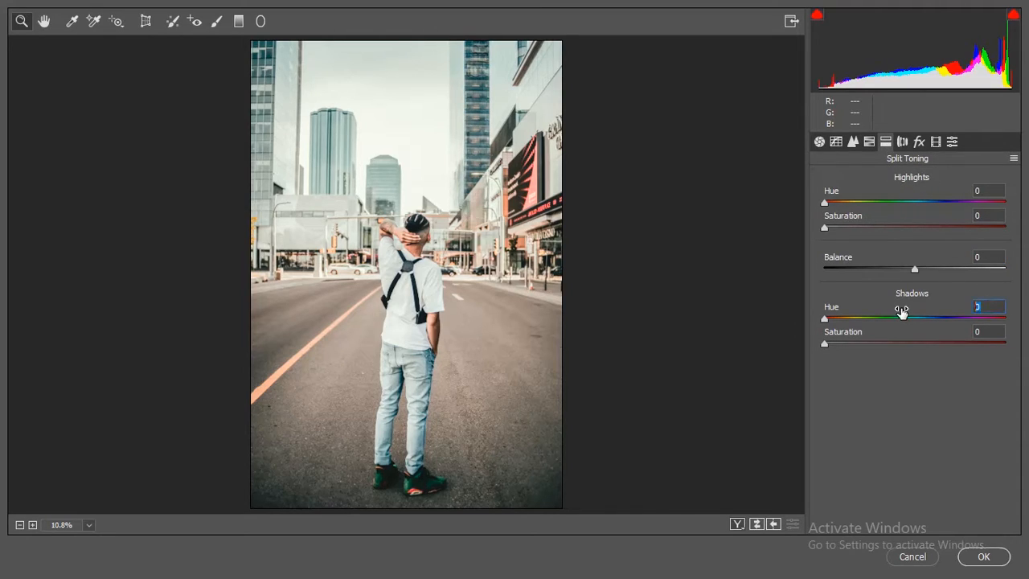
text(40)
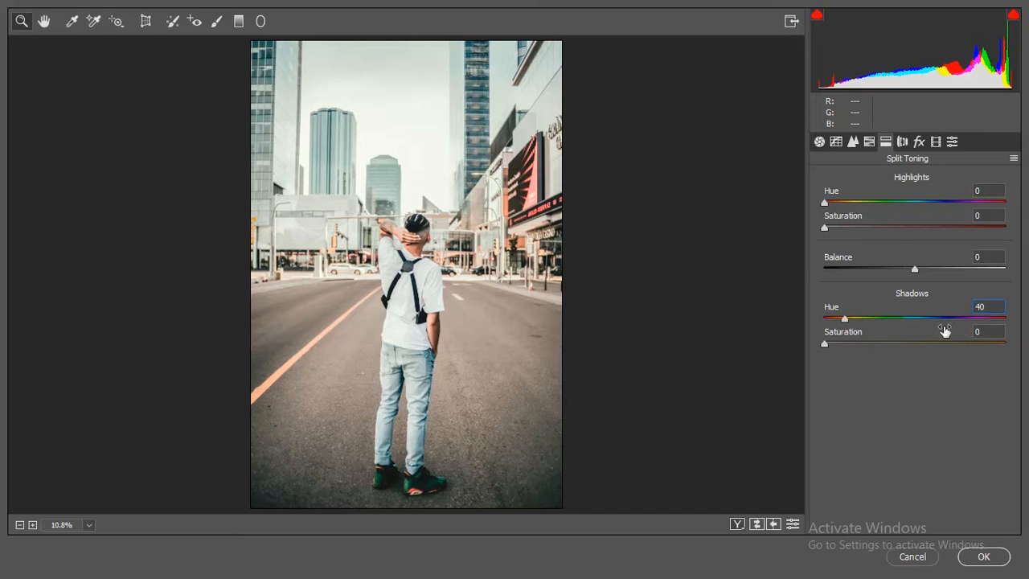
drag(896, 331, 910, 331)
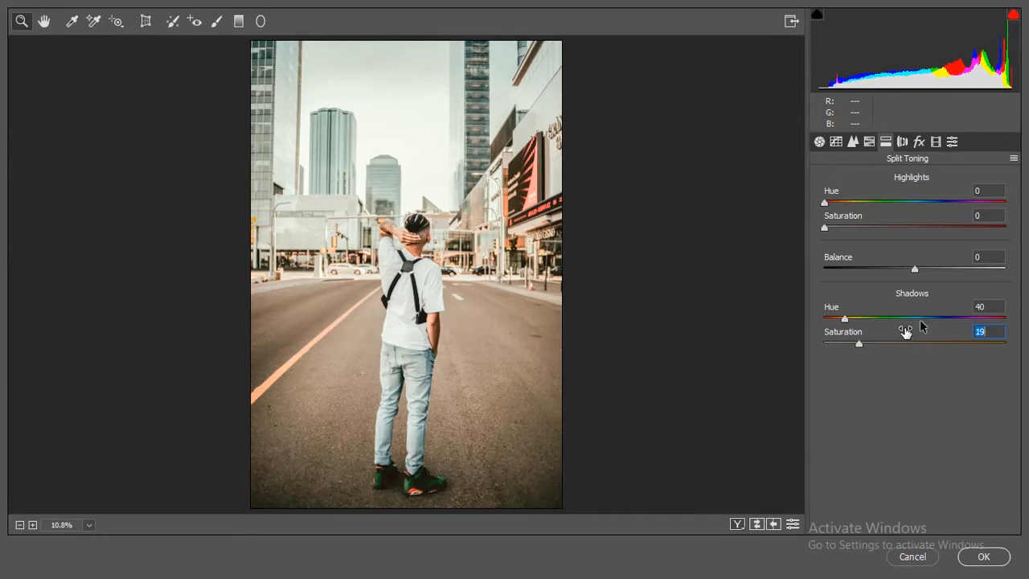
drag(927, 260, 923, 258)
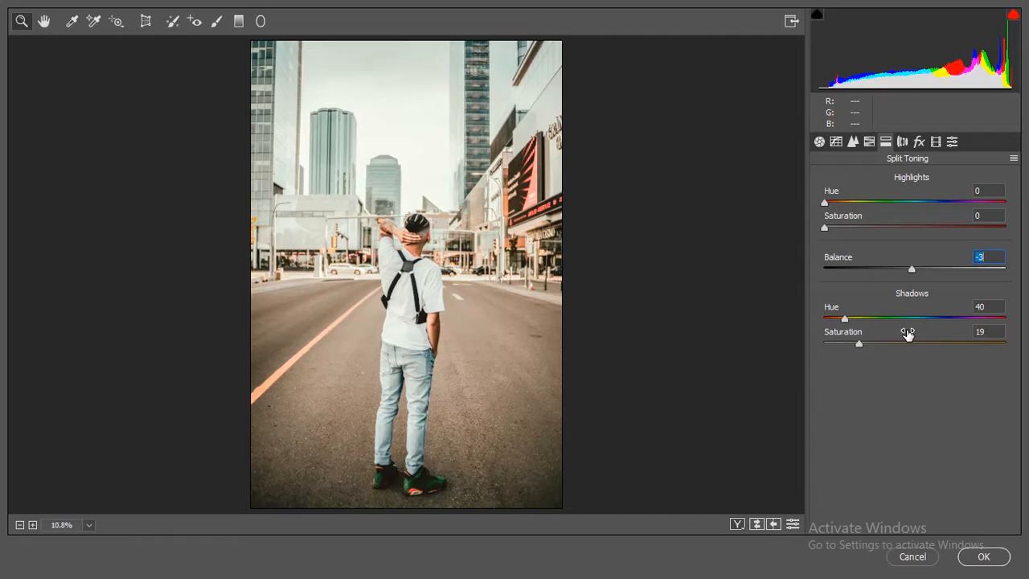
- Add a post-crop vignette with amount -14, roundness -28 and feather 85
click(918, 143)
drag(932, 328, 924, 328)
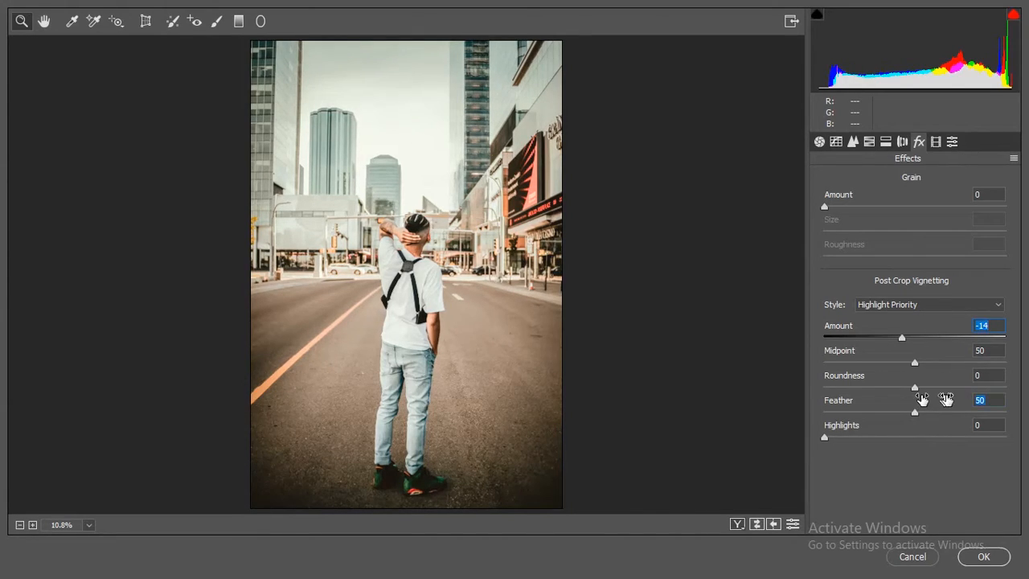
drag(941, 397, 900, 377)
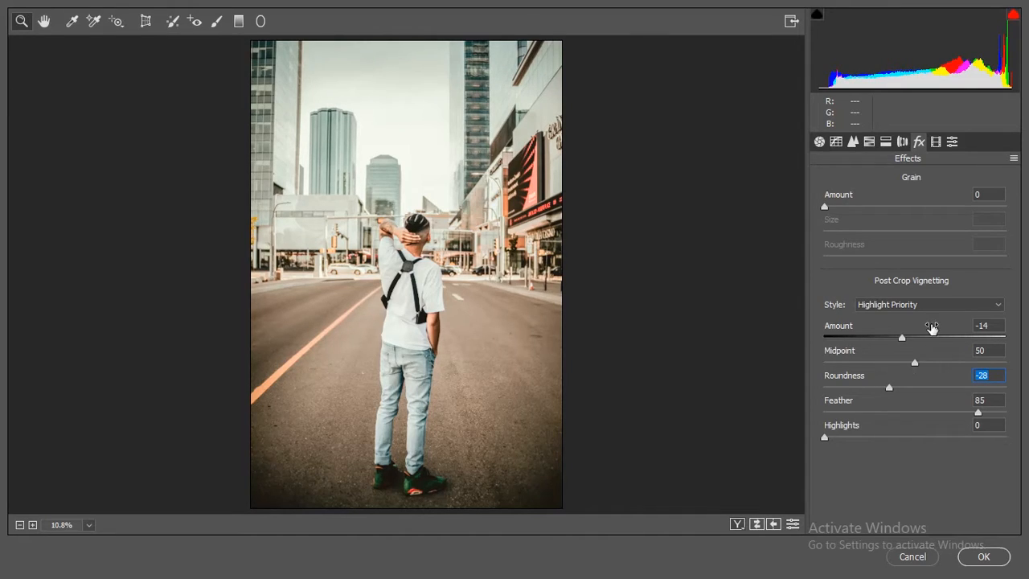
- Save the current Camera Raw settings to the Desktop as an .xmp file named "urban retro by ksi editz"
click(819, 143)
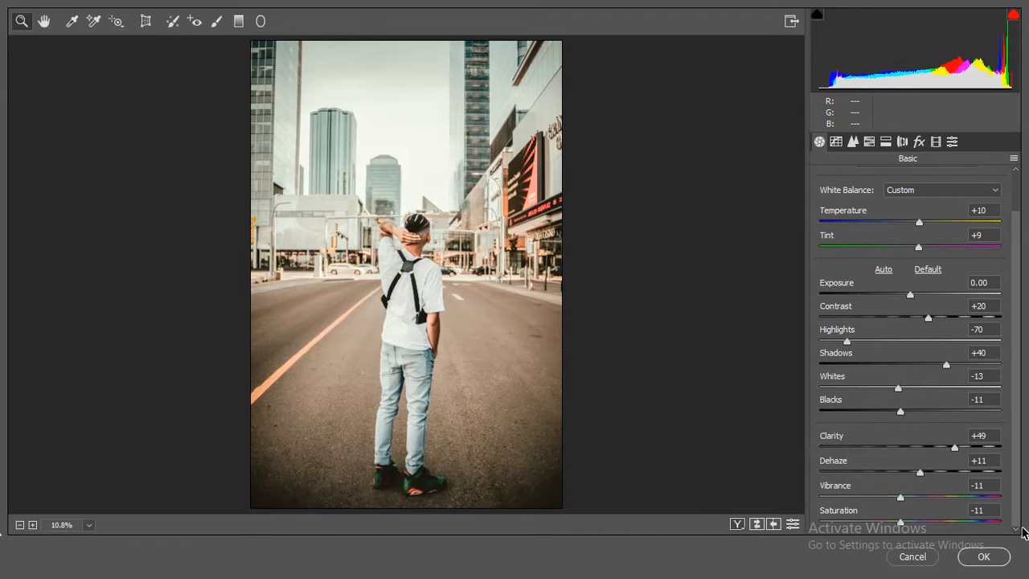
click(1012, 161)
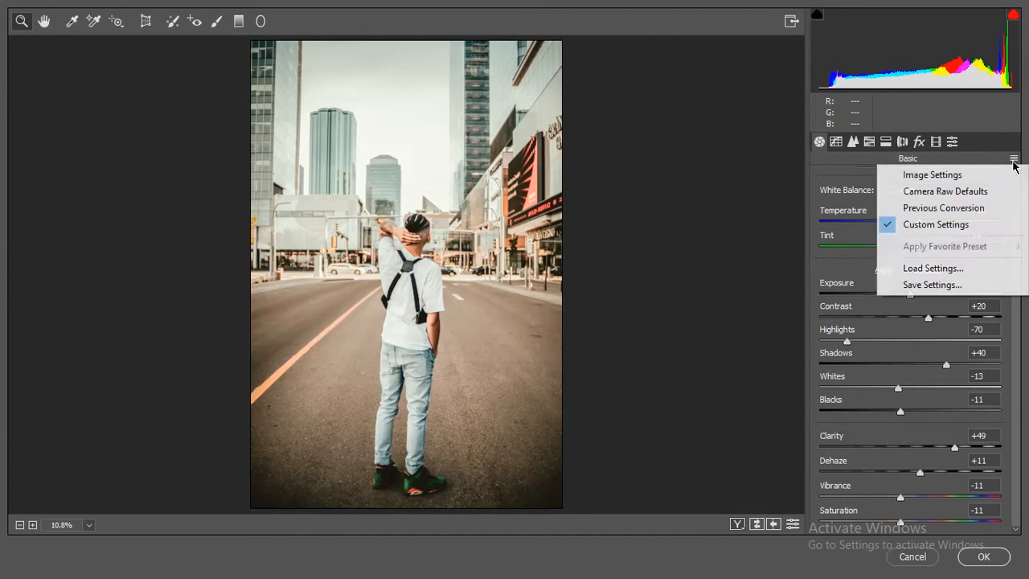
click(918, 283)
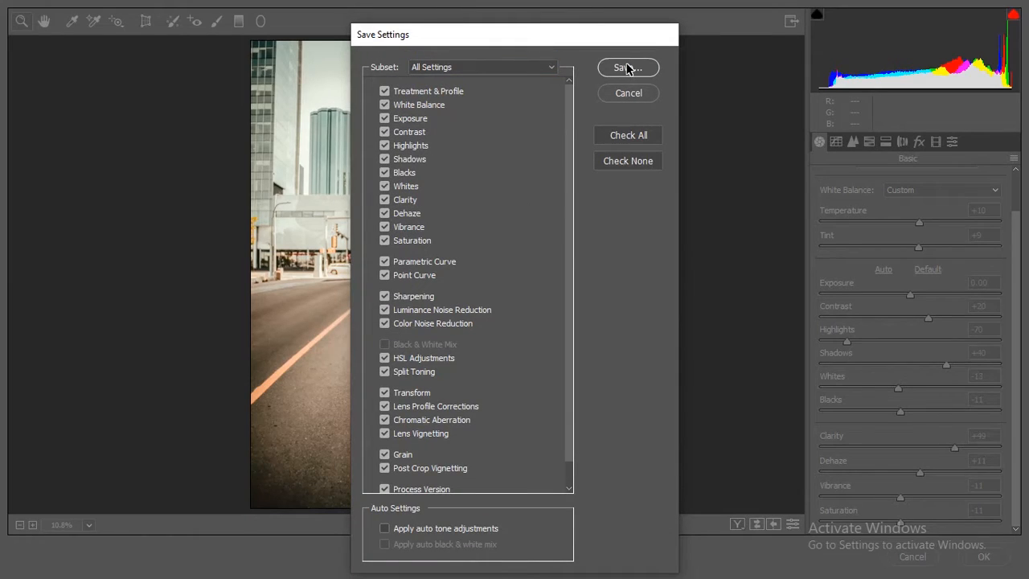
click(627, 67)
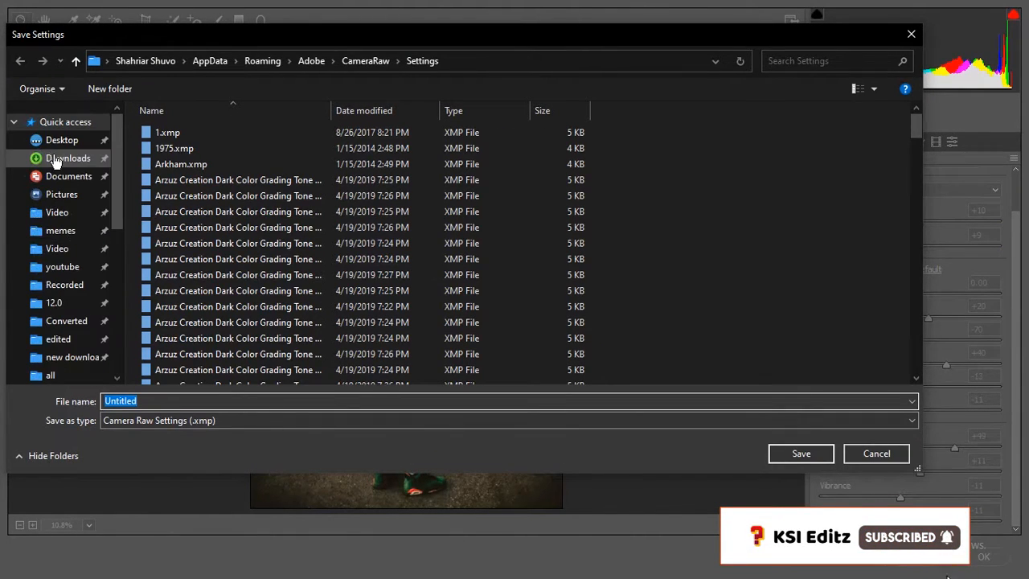
click(61, 145)
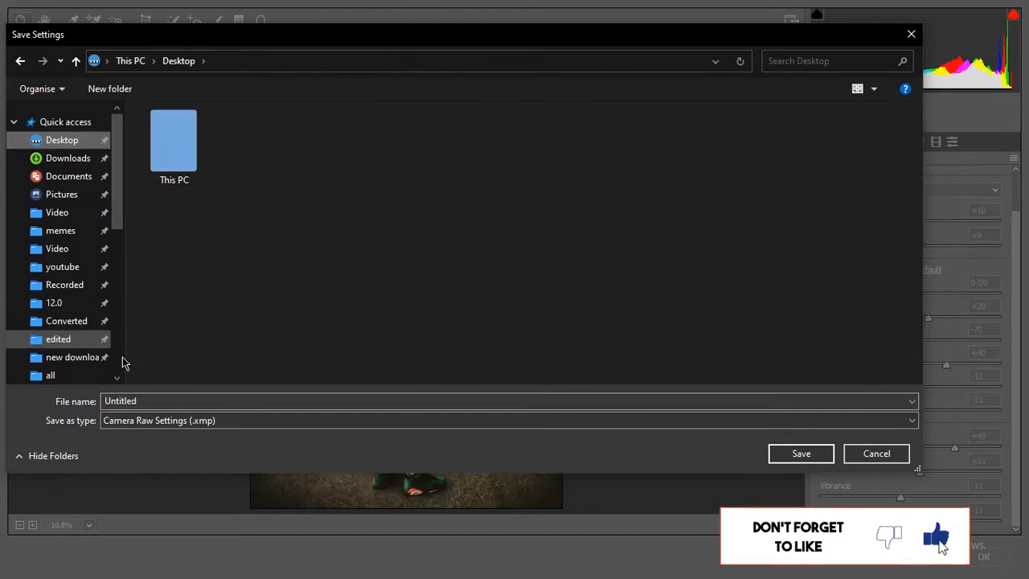
double_click(147, 399)
text(urban retro by ksi editz)
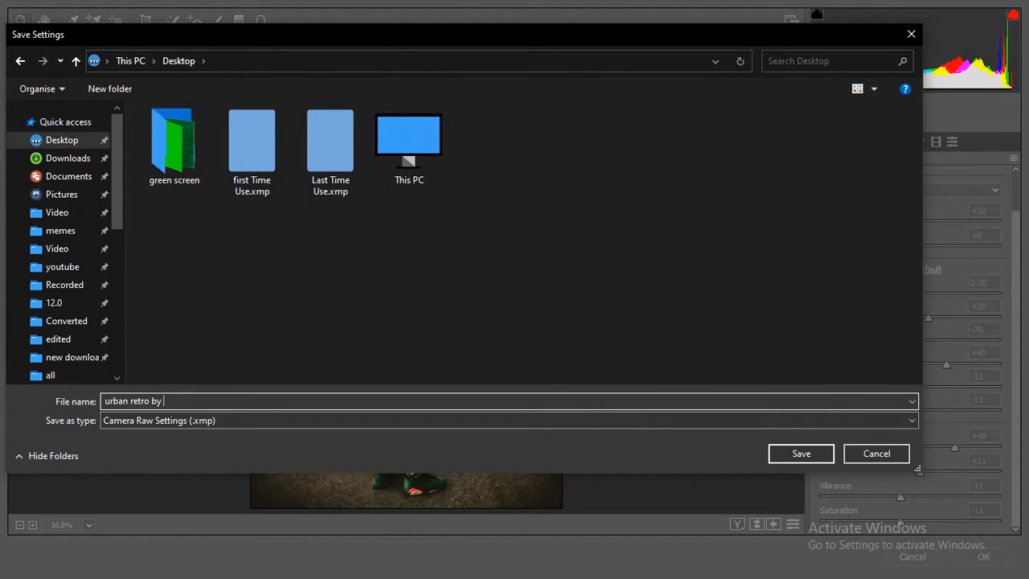
click(817, 460)
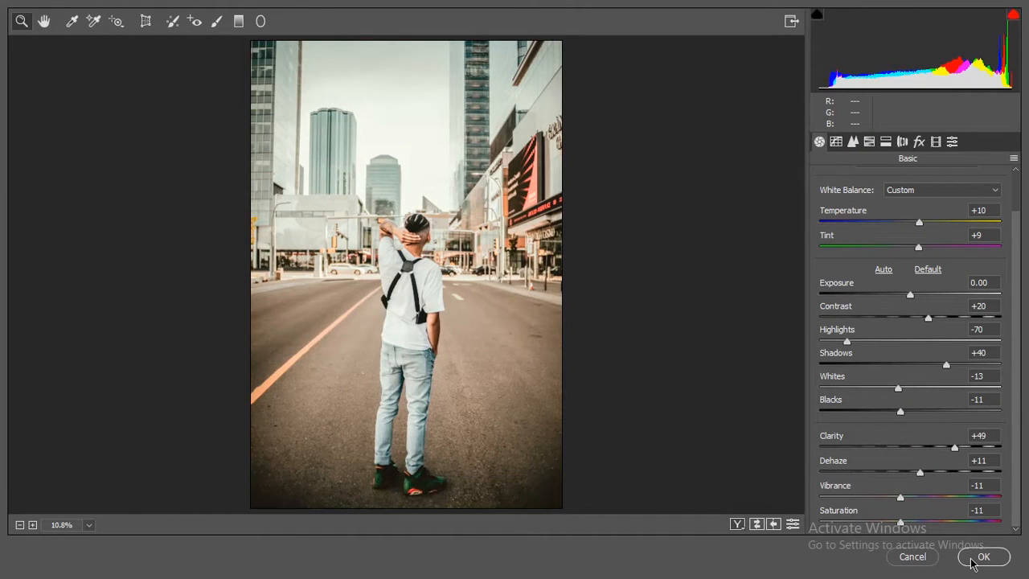
- Apply the Camera Raw grade to the Background copy layer and toggle that layer's visibility to compare before and after
click(972, 559)
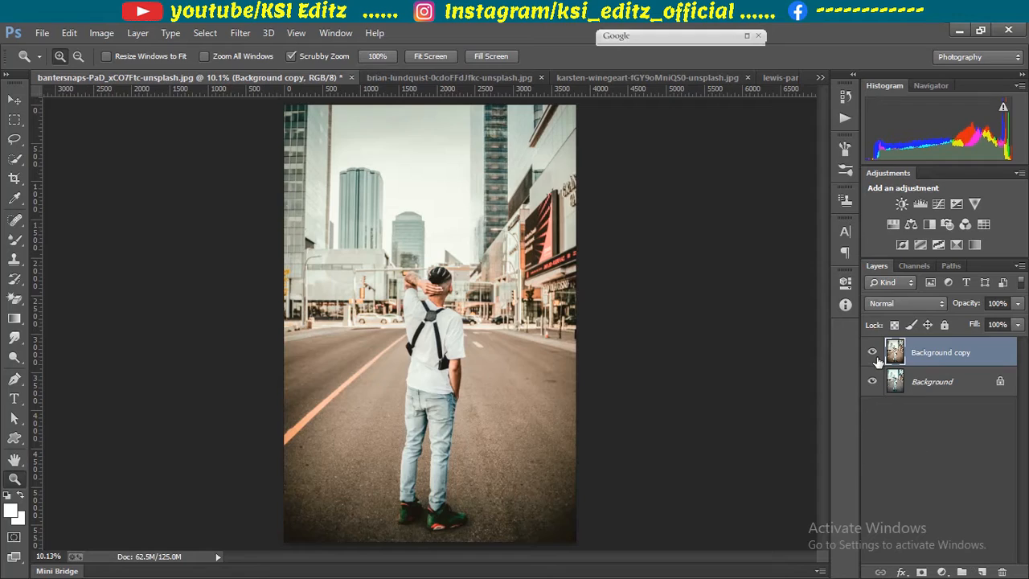
click(873, 353)
click(873, 353)
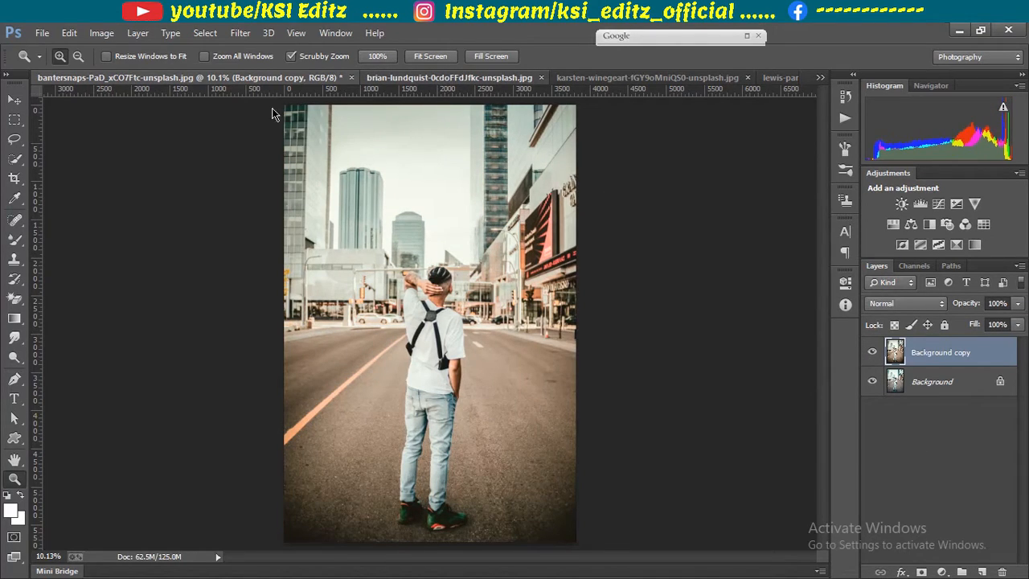
- Reapply the last Camera Raw filter to the graffiti-wall portrait and to the photo of the man in the red patterned shirt
key(ctrl+Tab)
click(240, 33)
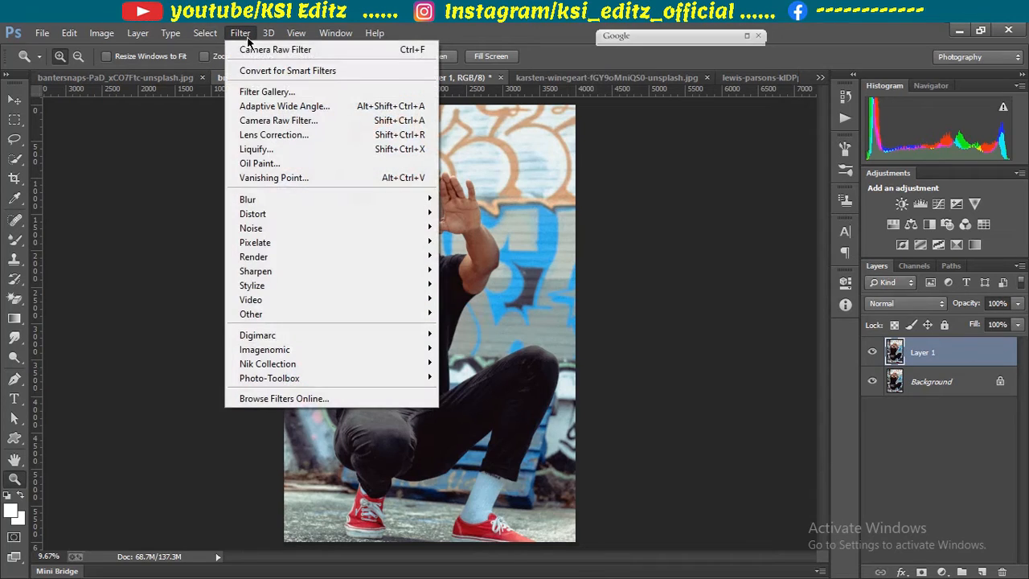
click(248, 51)
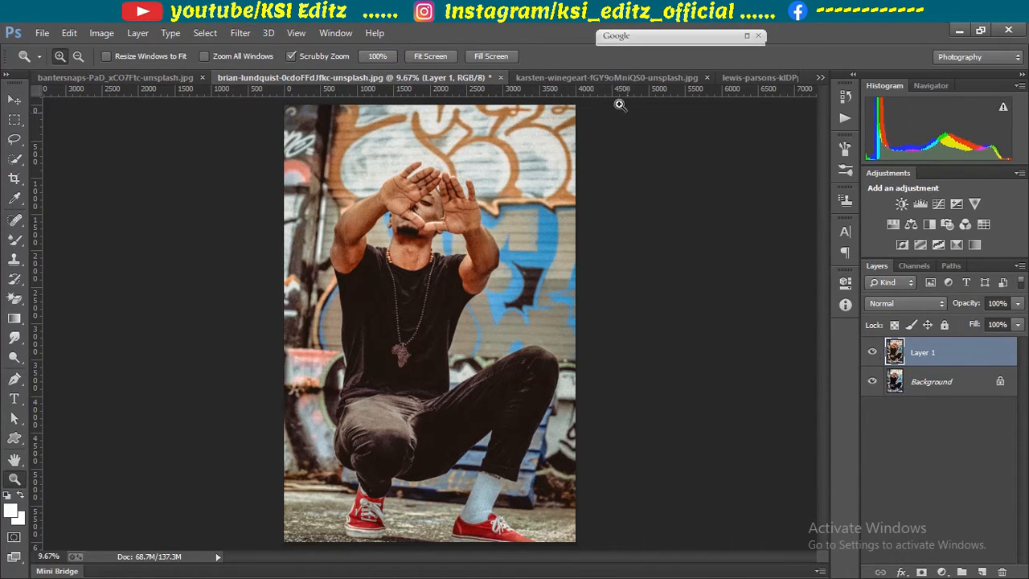
click(608, 78)
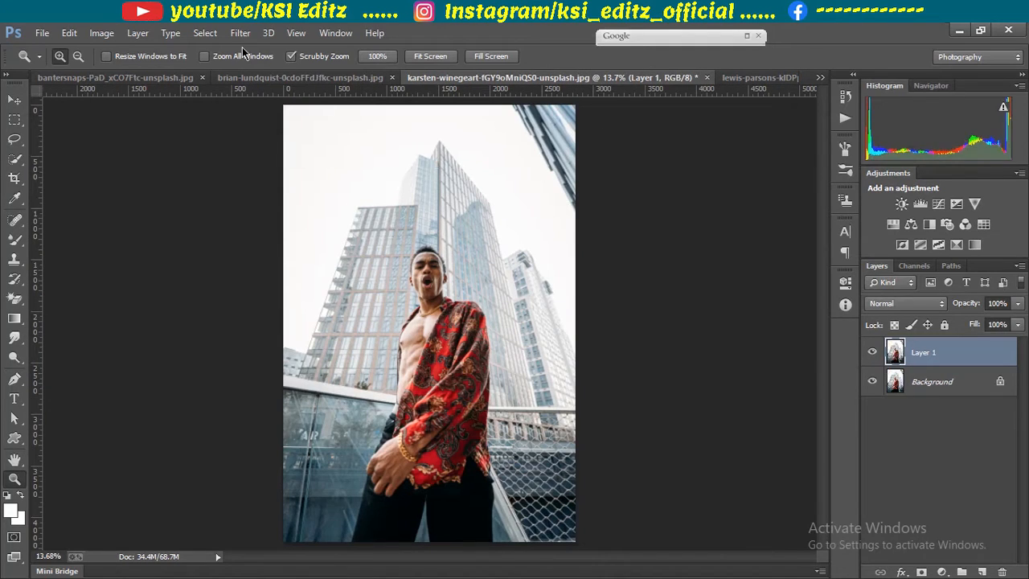
click(240, 33)
click(241, 51)
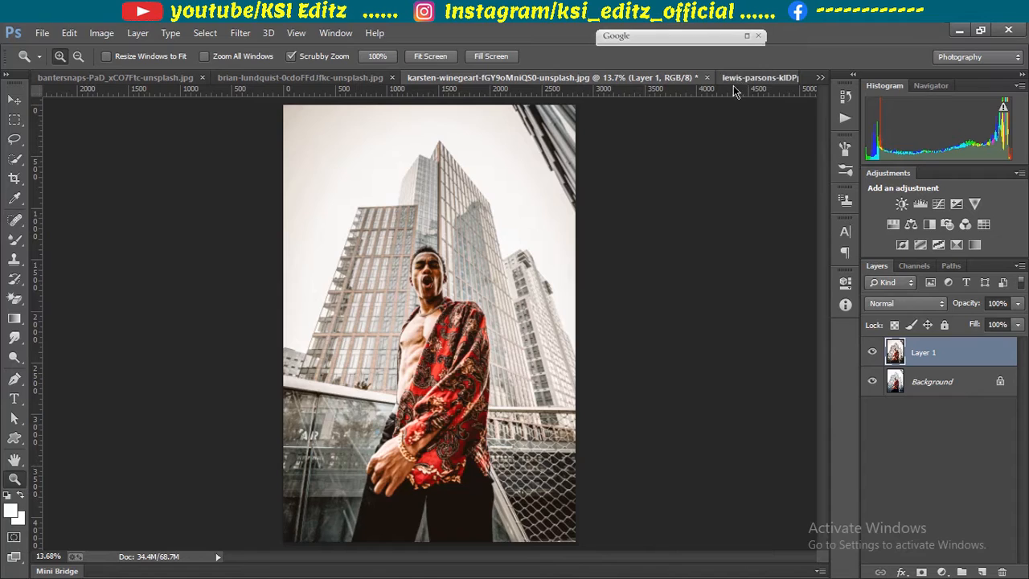
- Reapply the last Camera Raw filter to the pink-coat alley photo and to the denim-jacket portrait
click(755, 77)
click(240, 33)
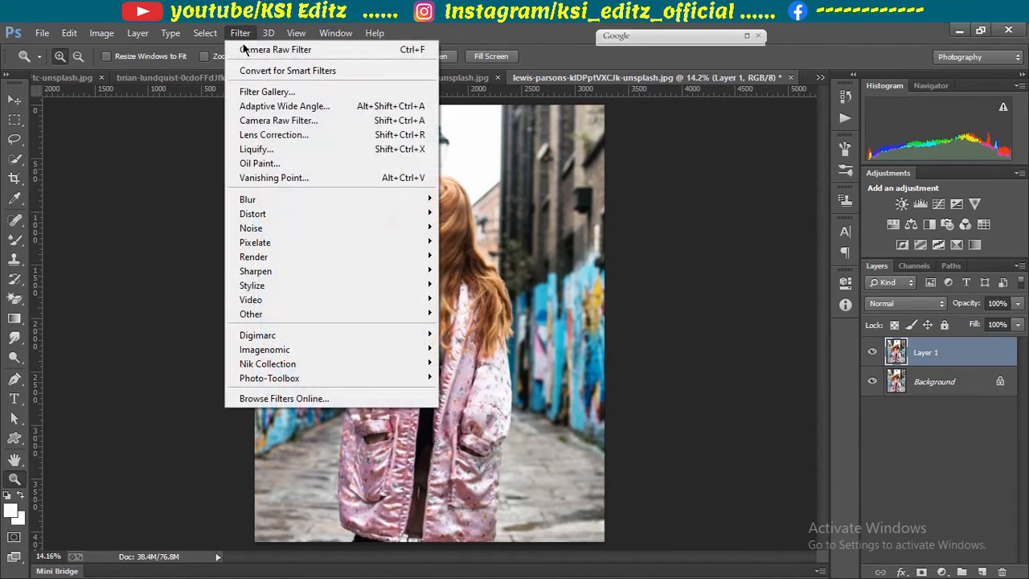
click(243, 49)
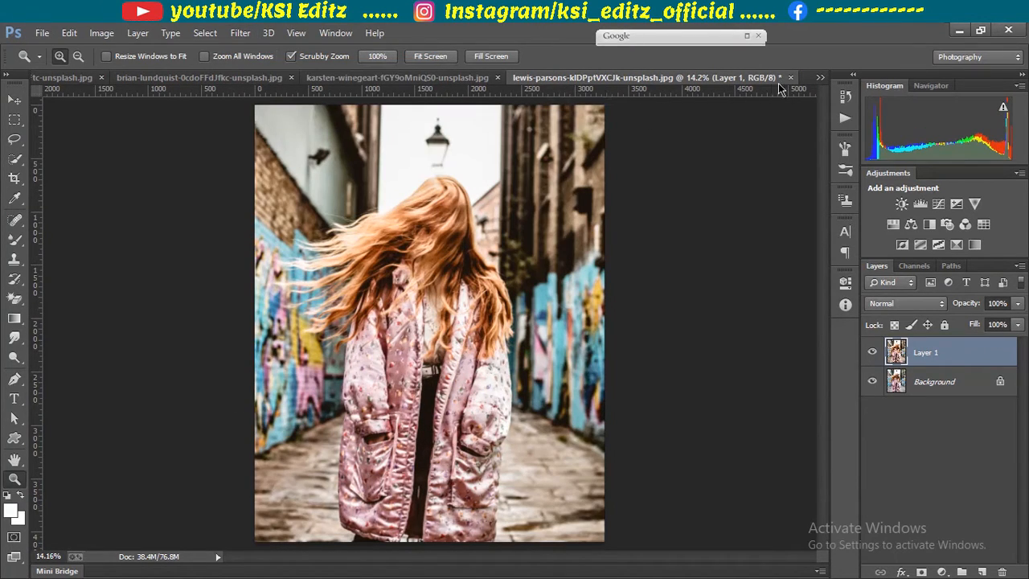
click(819, 77)
click(652, 147)
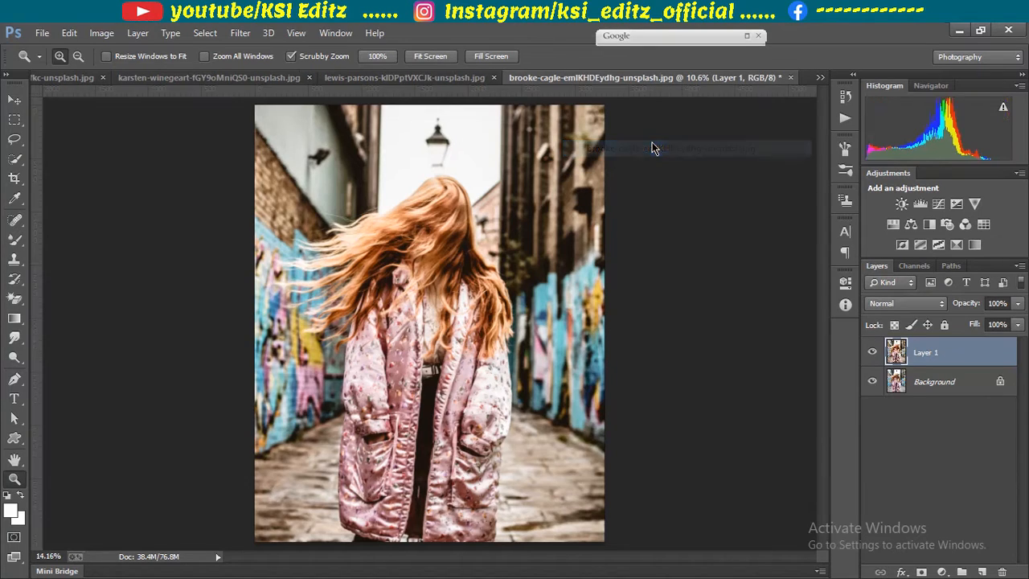
click(240, 36)
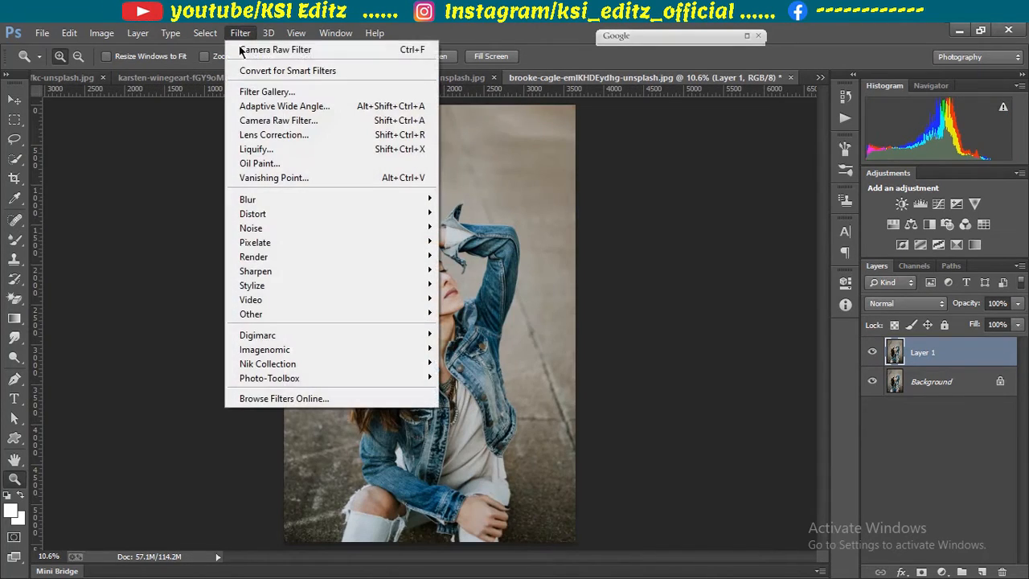
click(265, 49)
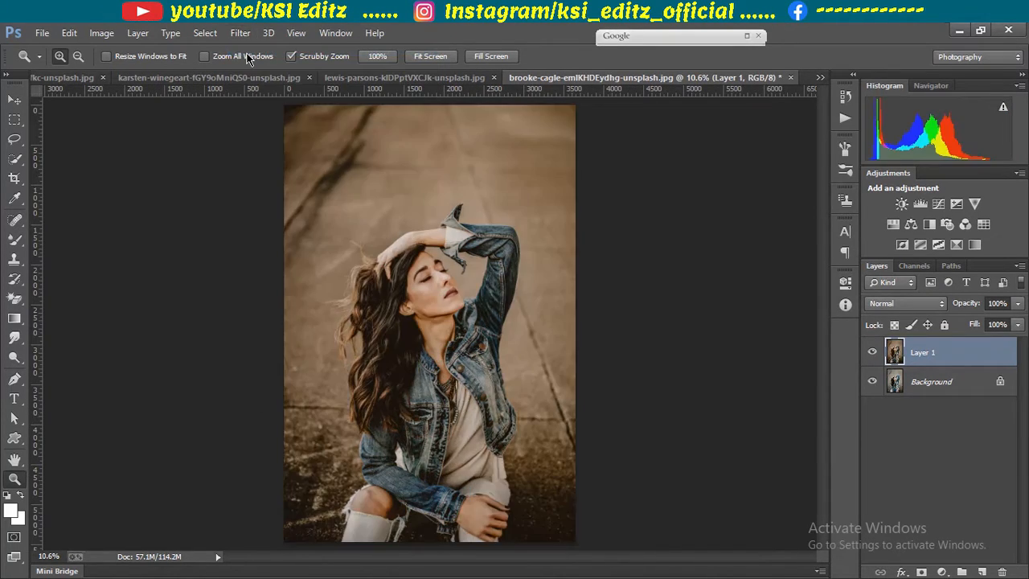
- Reapply the last Camera Raw filter to the portrait of the man with glasses and a black patterned shirt
click(819, 78)
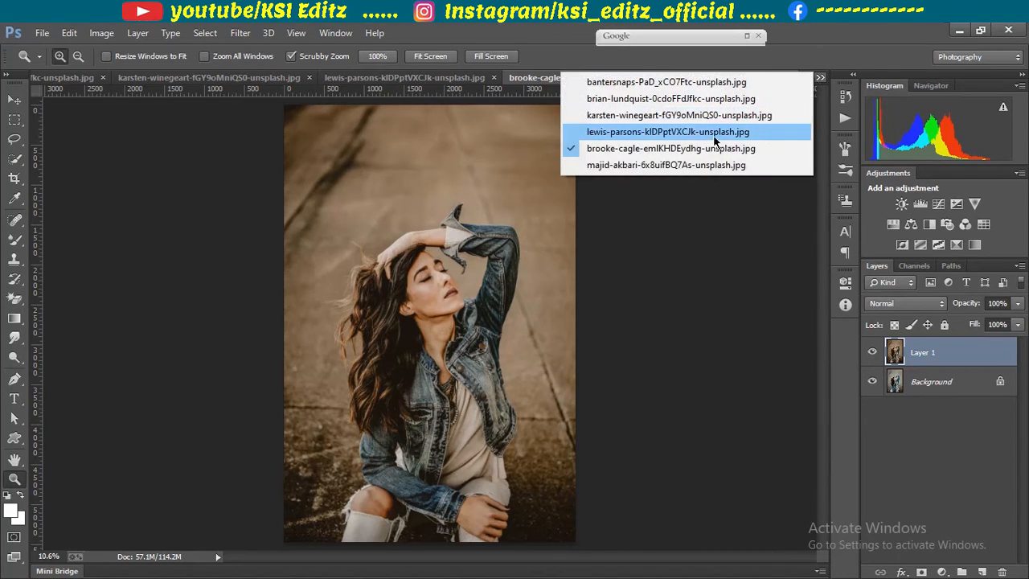
click(667, 166)
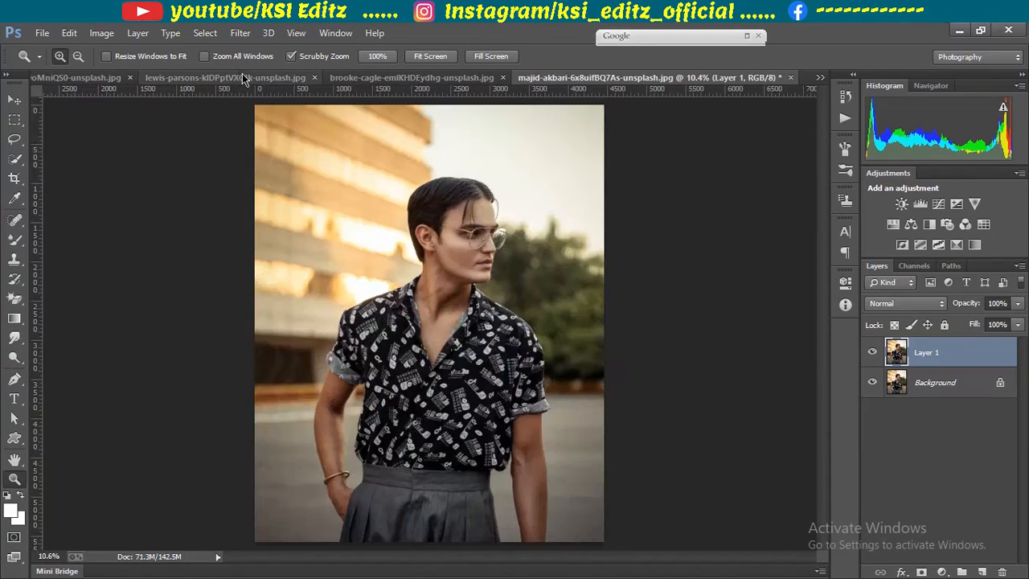
click(241, 33)
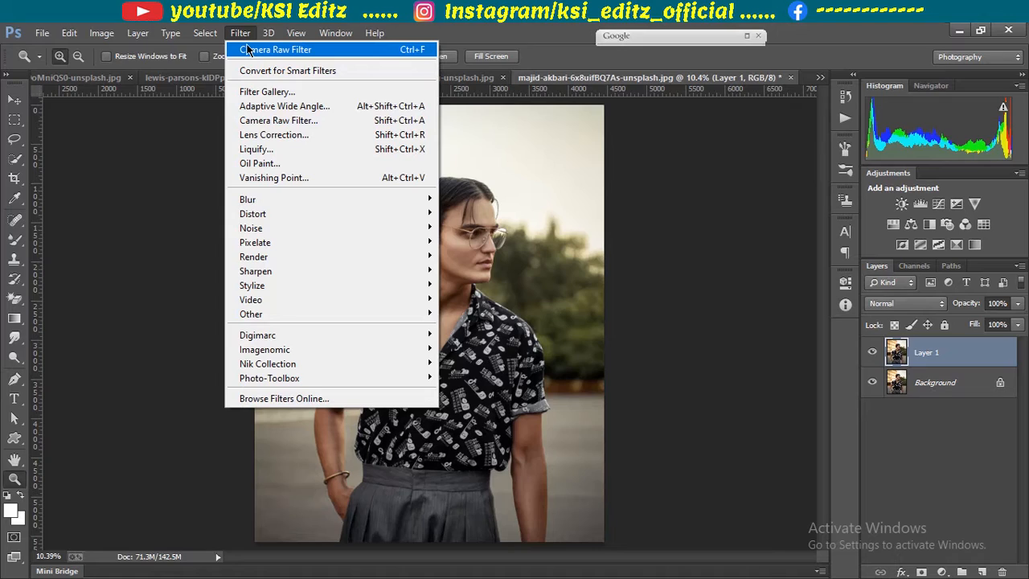
click(265, 49)
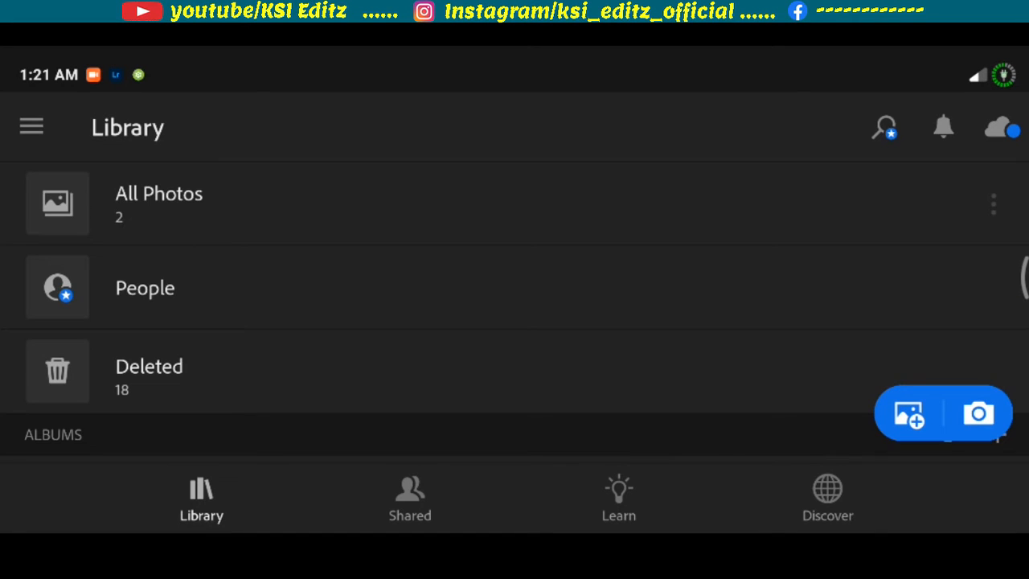
- Switch to Lightroom mobile, open the graffiti-wall portrait from All Photos for editing, and bring up its User Presets
click(159, 203)
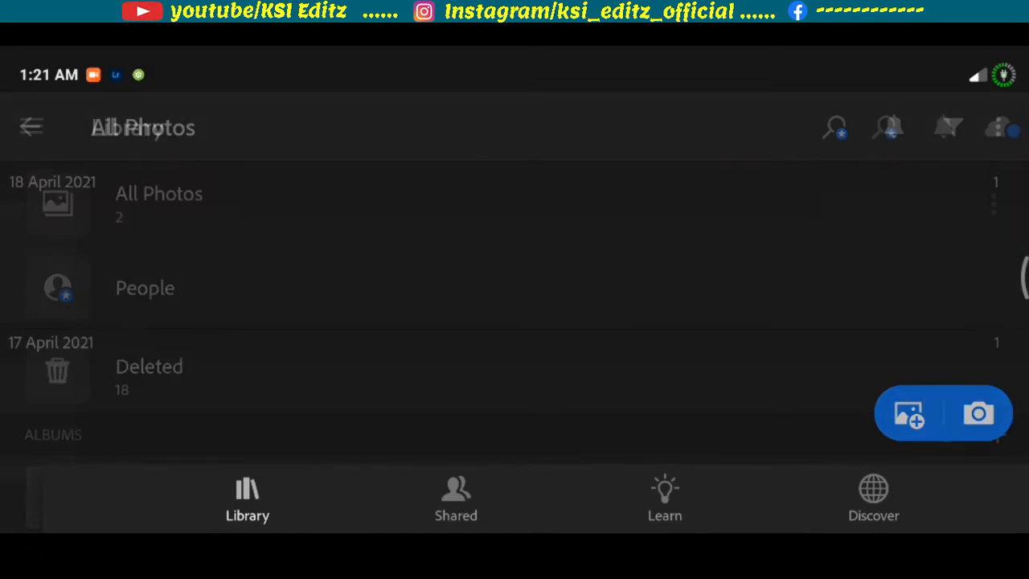
click(39, 262)
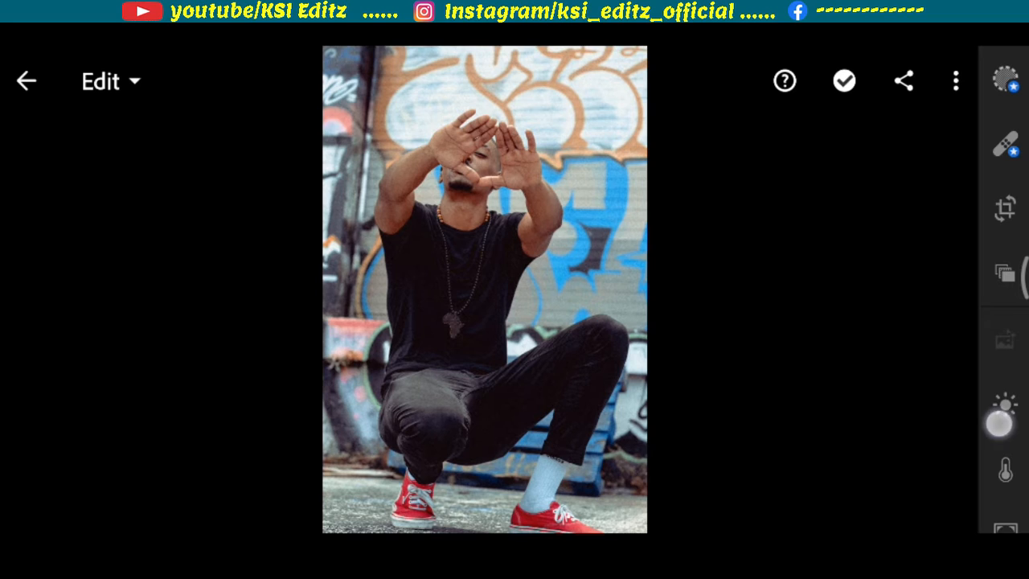
drag(999, 423, 1003, 86)
click(1002, 409)
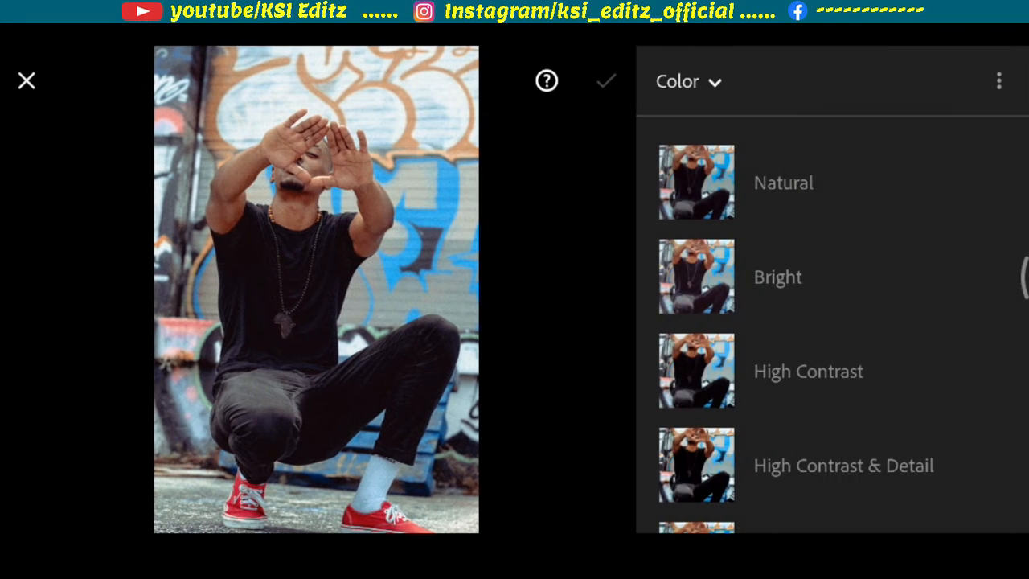
click(700, 99)
drag(600, 450, 599, 131)
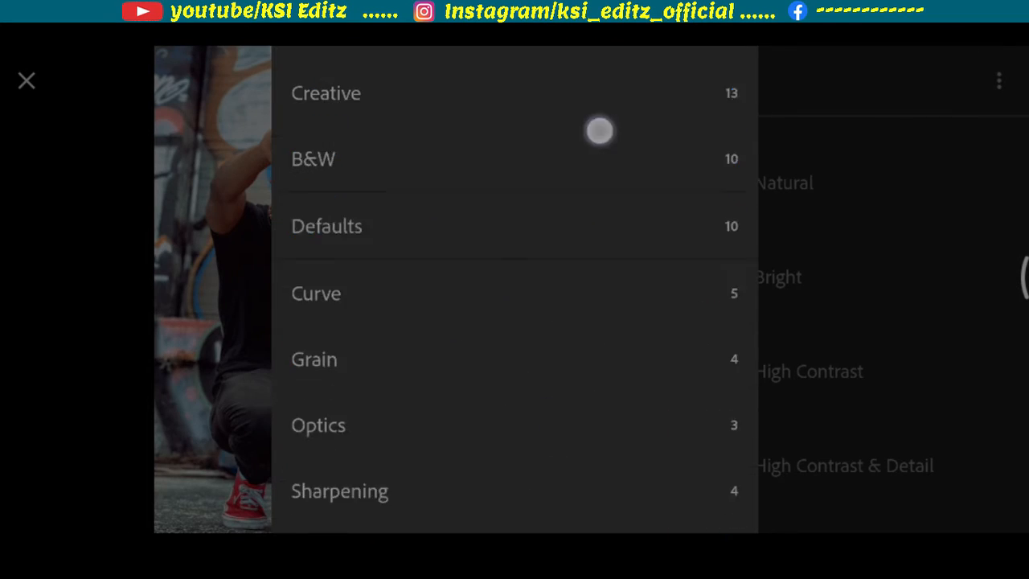
click(344, 500)
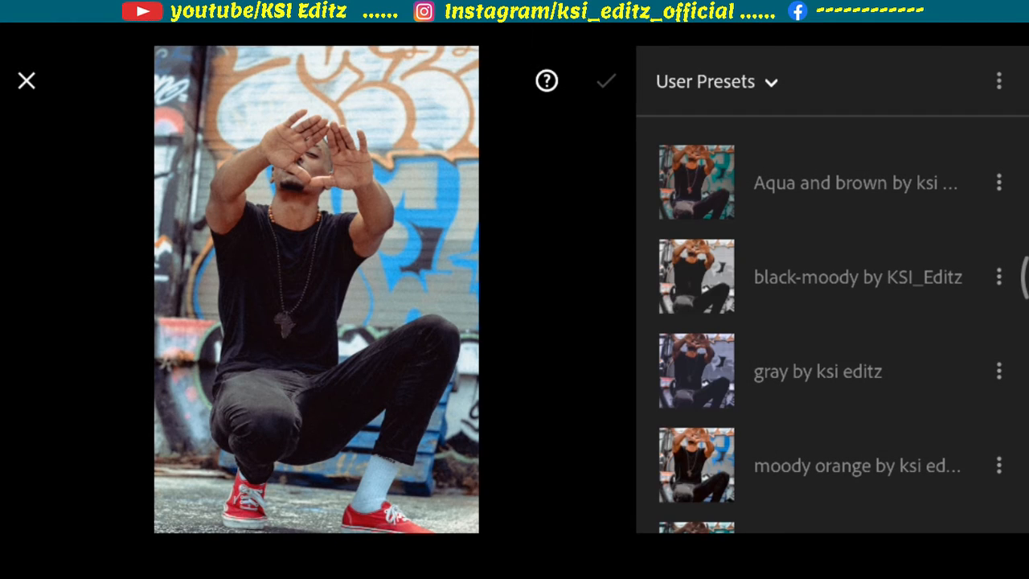
- Apply the "urban retro by ksi editz" user preset to the graffiti-wall portrait and accept it
drag(879, 396, 884, 225)
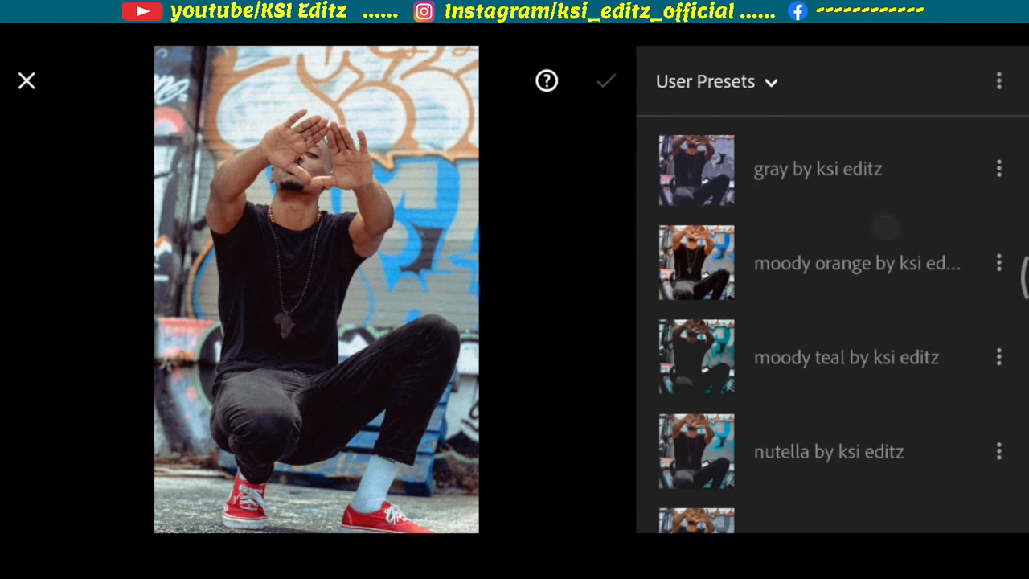
drag(879, 309, 884, 216)
drag(891, 386, 891, 246)
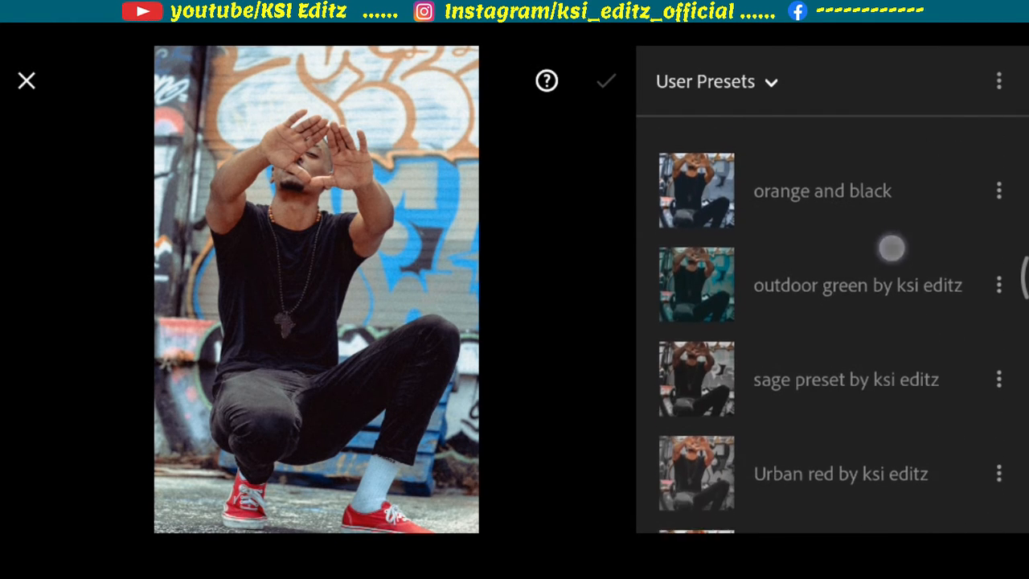
drag(883, 431, 891, 249)
drag(889, 387, 898, 308)
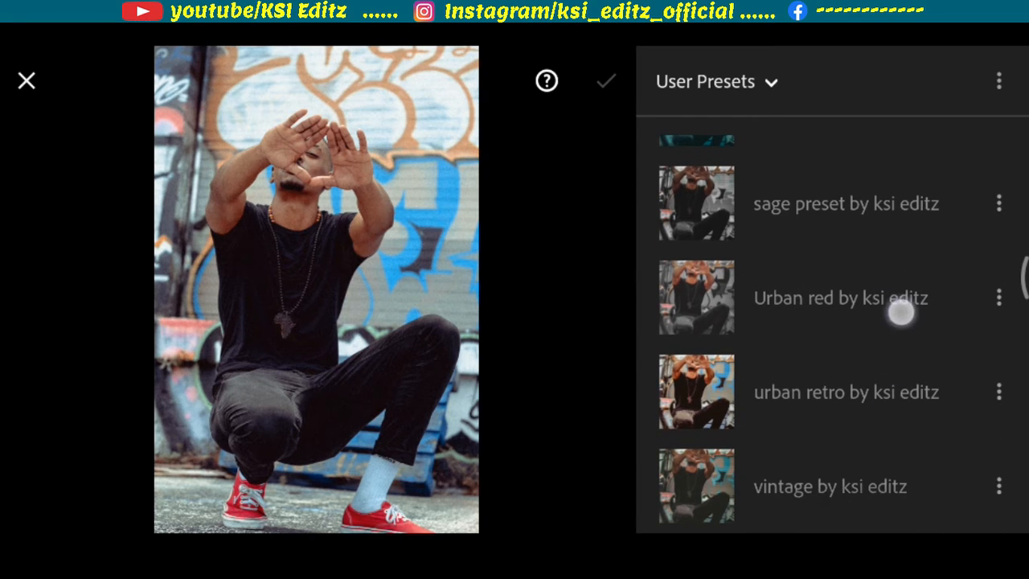
click(846, 391)
click(606, 80)
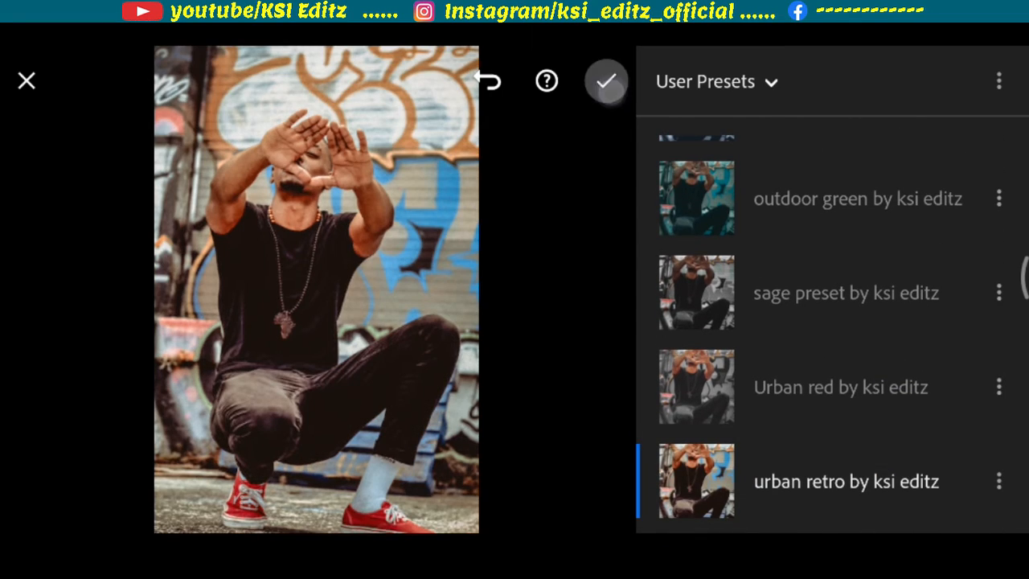
- Examine the graded portrait up close, from the raised hands and face down to the red shoes and back
drag(565, 377, 531, 526)
scroll(466, 353, up, 5)
drag(595, 241, 650, 518)
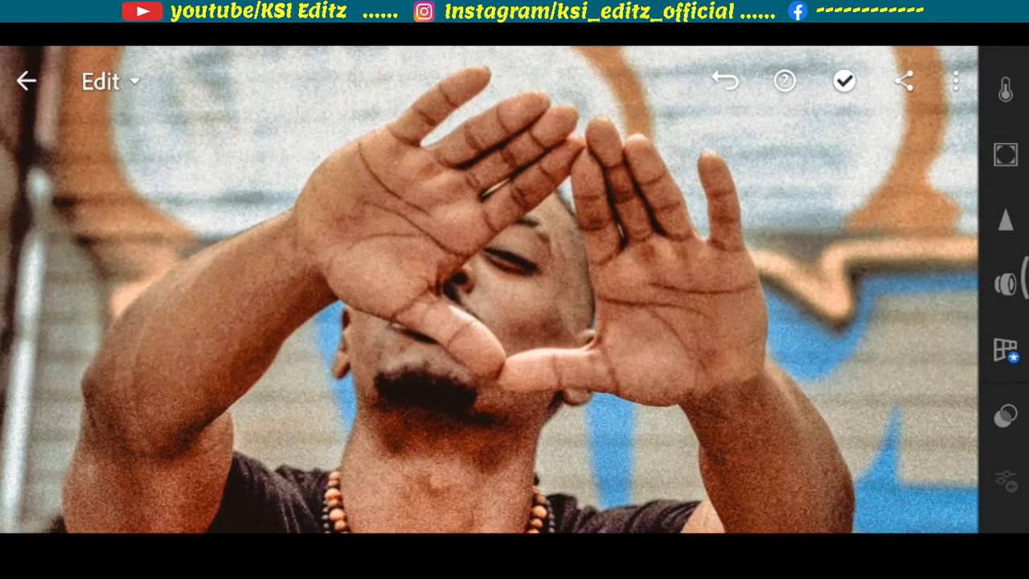
drag(719, 373, 715, 104)
drag(683, 474, 711, 120)
drag(715, 474, 720, 386)
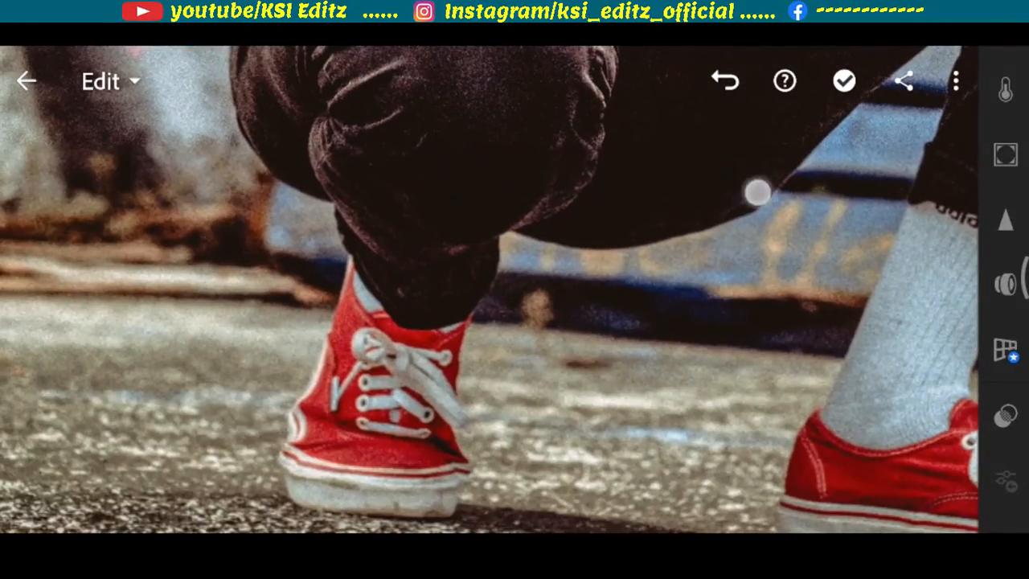
drag(757, 193, 763, 410)
drag(724, 161, 731, 498)
drag(723, 201, 727, 402)
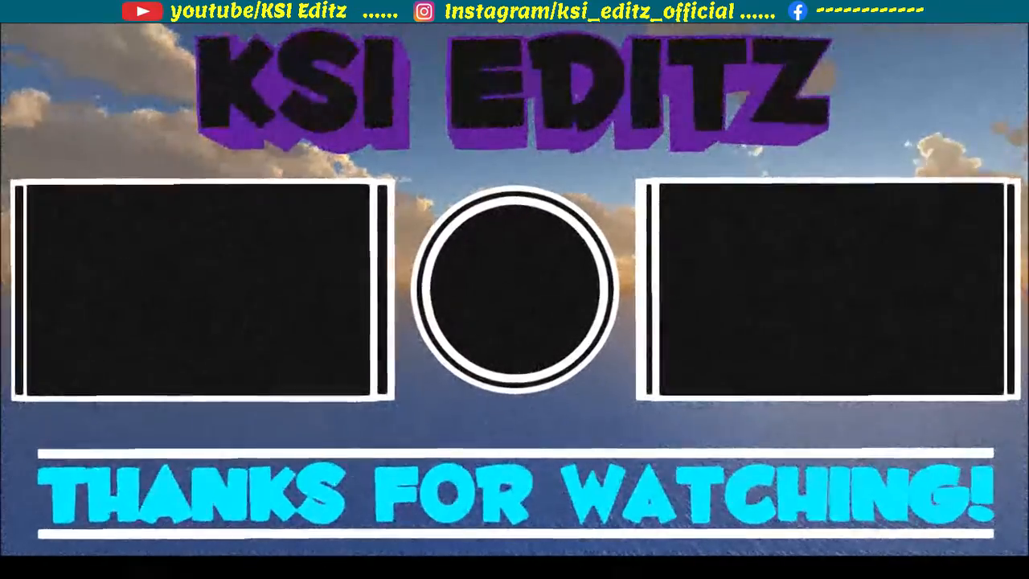